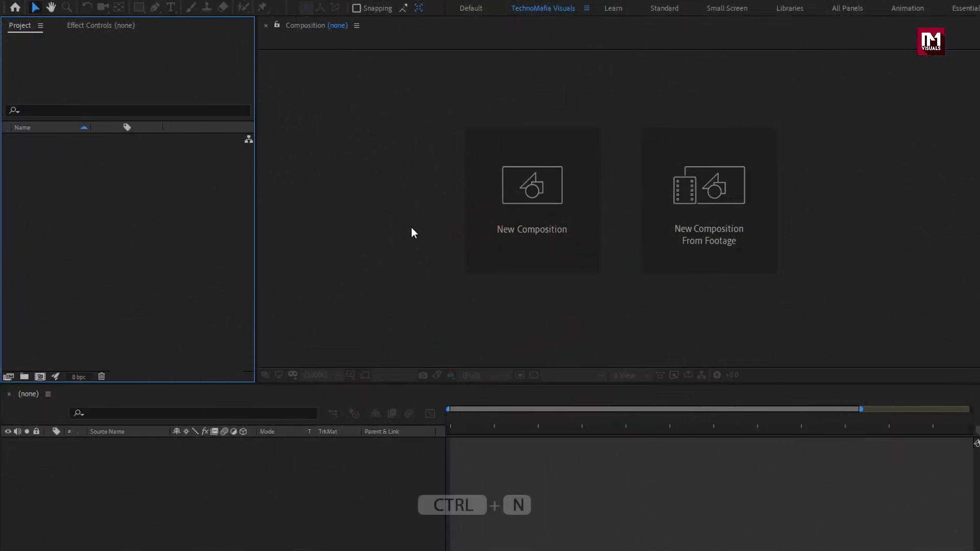
# Create the Text_animation composition and type the word AFTER into a new text layer
pyautogui.write('Te')
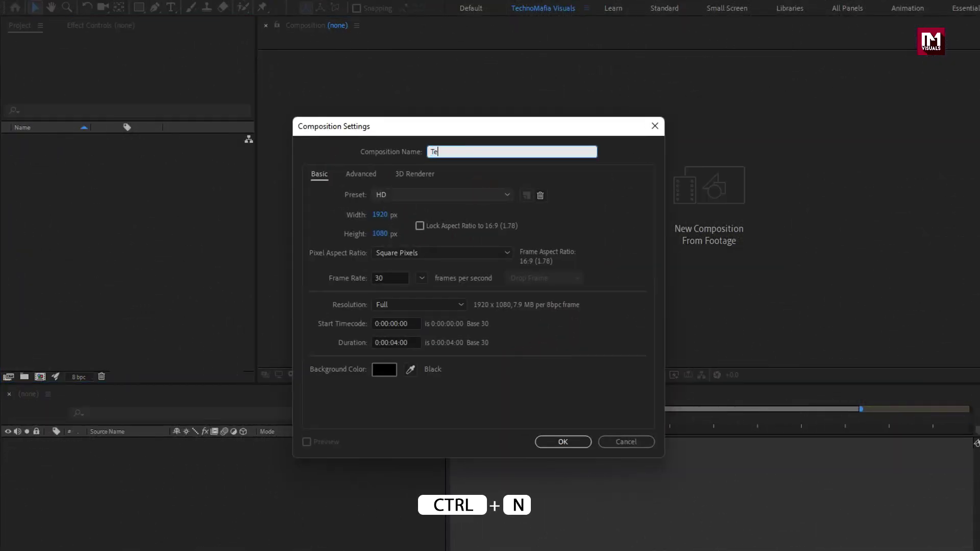
pyautogui.write('xt_animation')
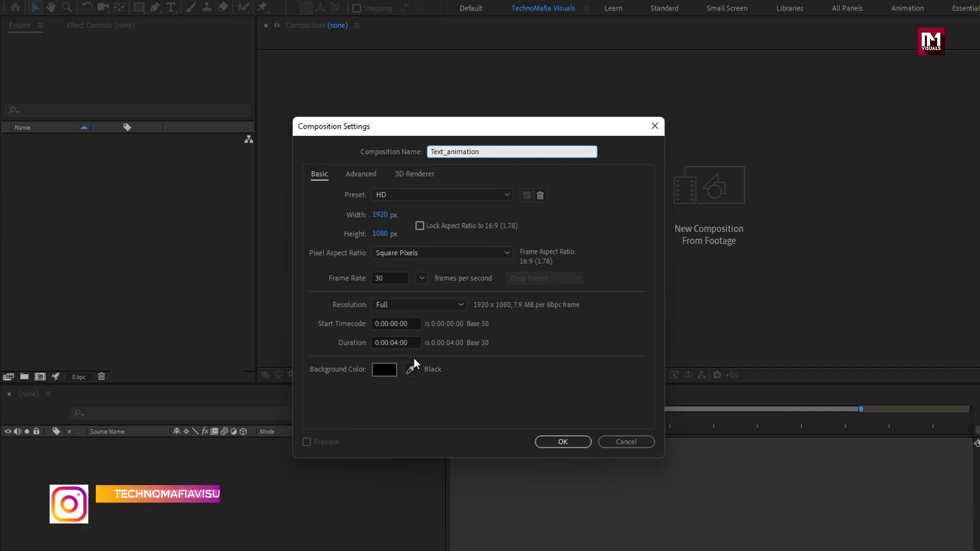
pyautogui.click(558, 443)
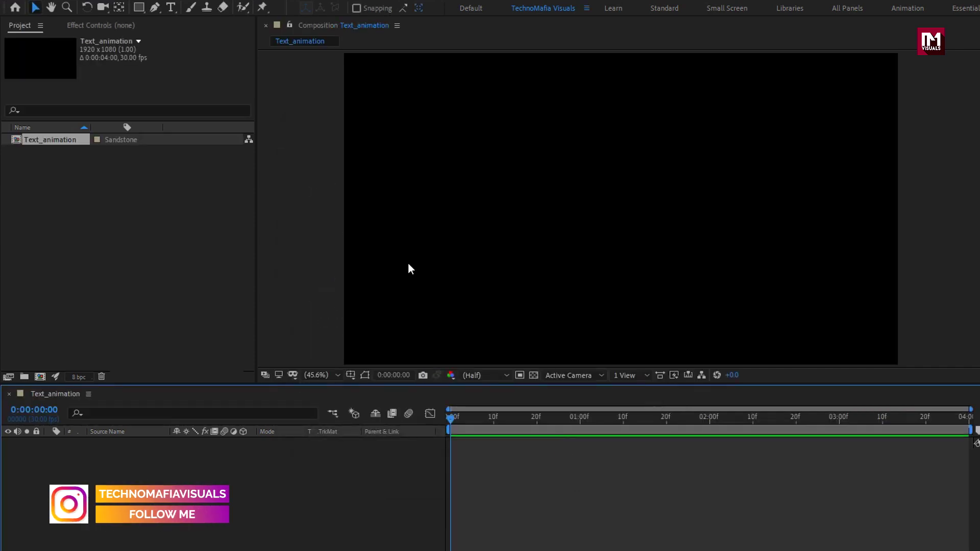
pyautogui.click(171, 7)
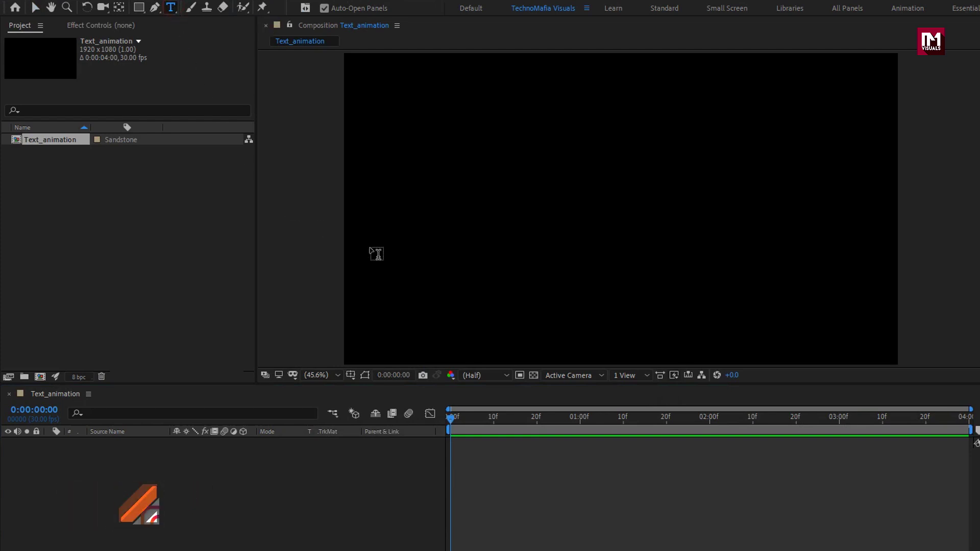
pyautogui.click(554, 216)
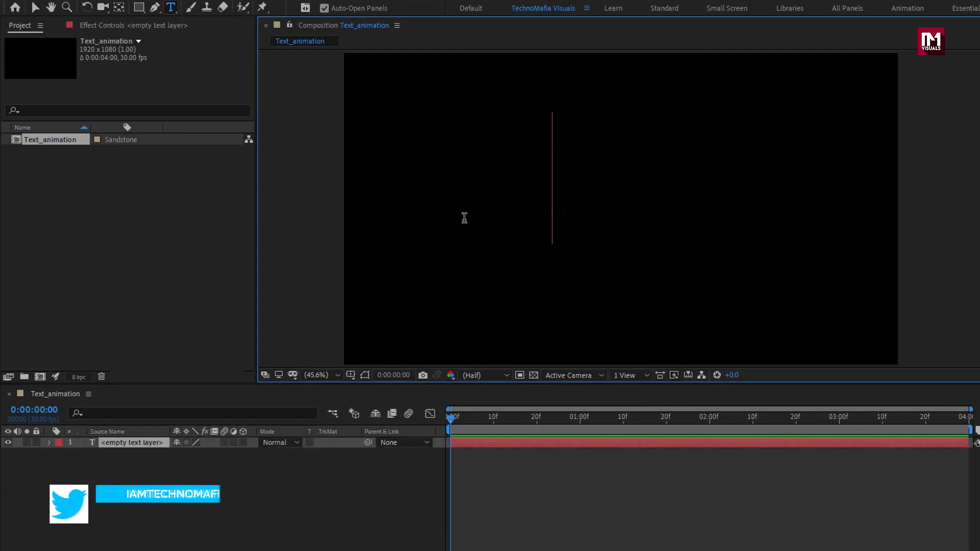
pyautogui.write('AFTER')
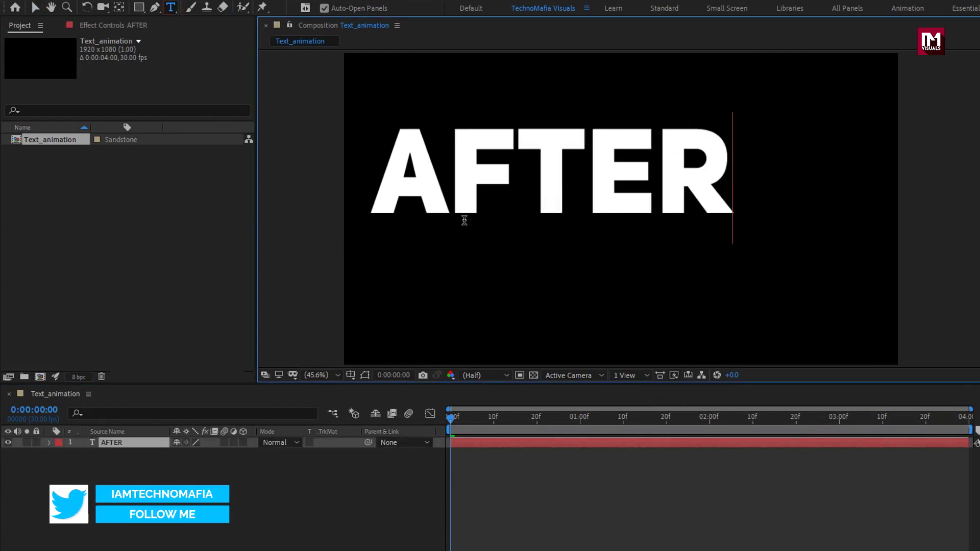
pyautogui.press('KP_Enter')
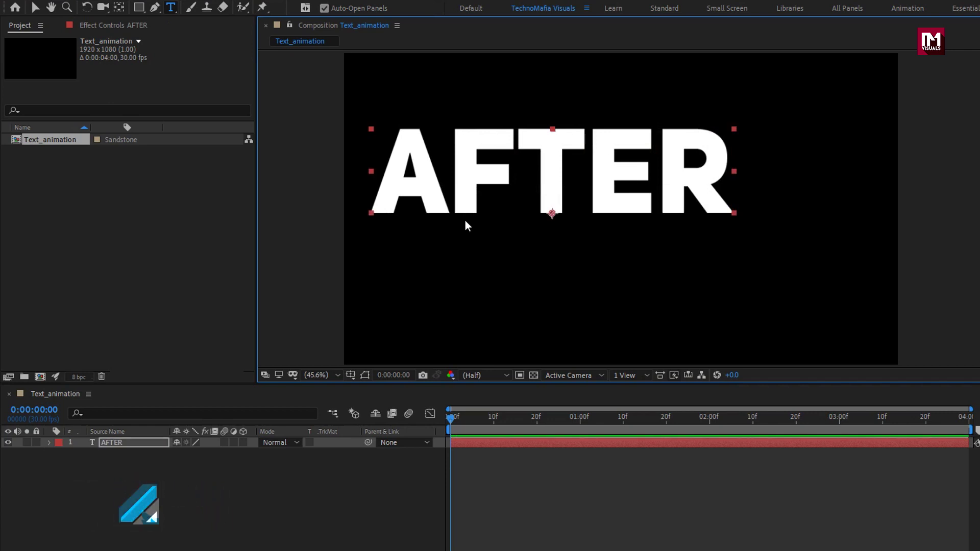
# Centre the AFTER text horizontally and vertically in the frame with the Align panel
pyautogui.press('v')
pyautogui.click(886, 394)
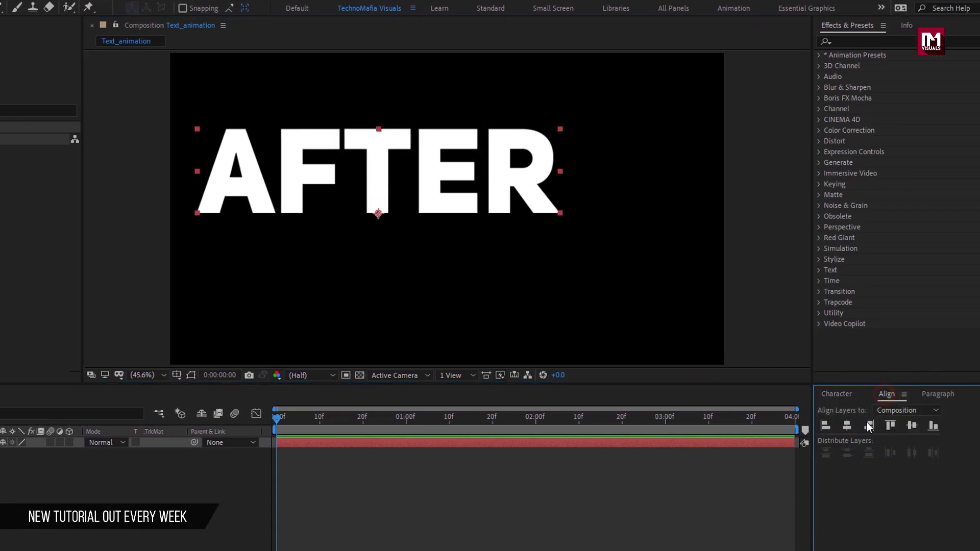
pyautogui.click(850, 427)
pyautogui.click(912, 426)
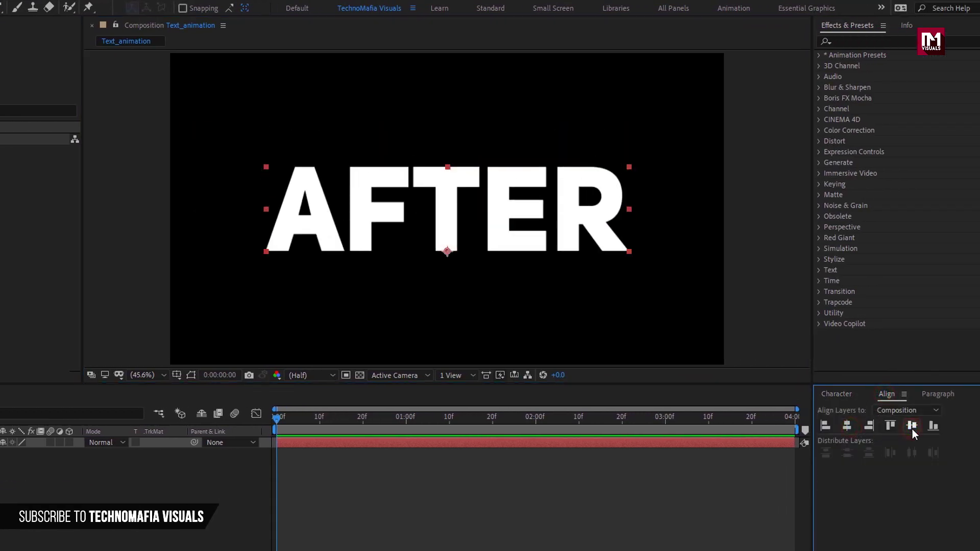
pyautogui.click(850, 393)
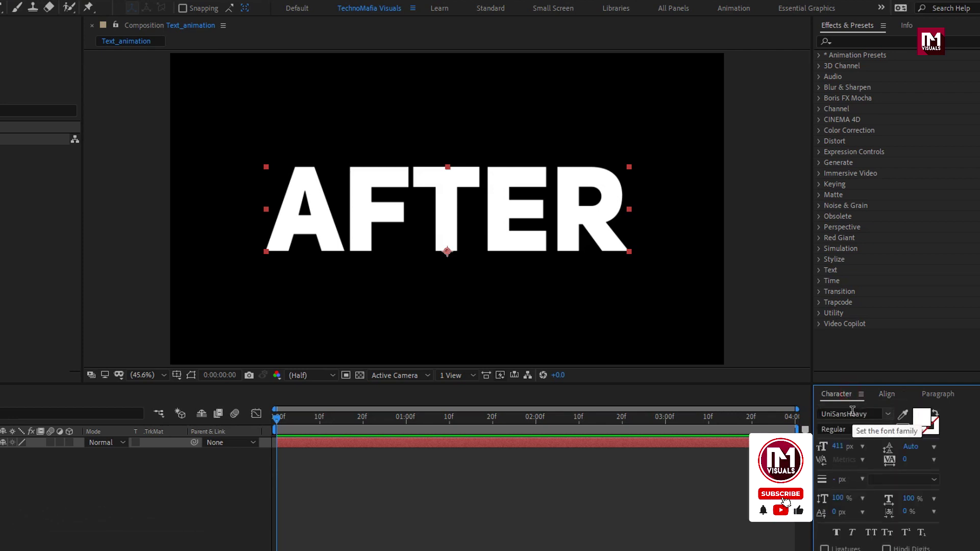
# Pre-compose the AFTER layer into a new composition named Text
pyautogui.rightClick(127, 446)
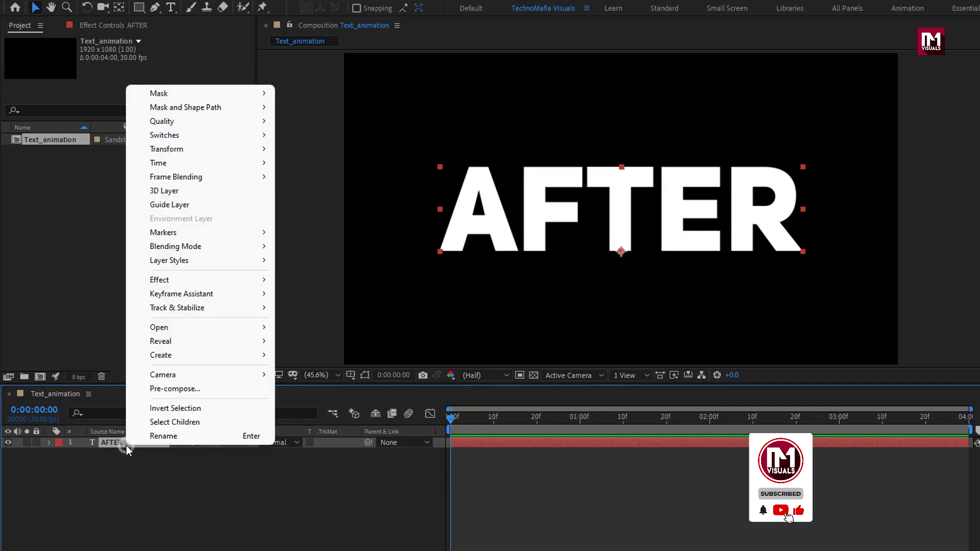
pyautogui.click(145, 391)
pyautogui.write('T')
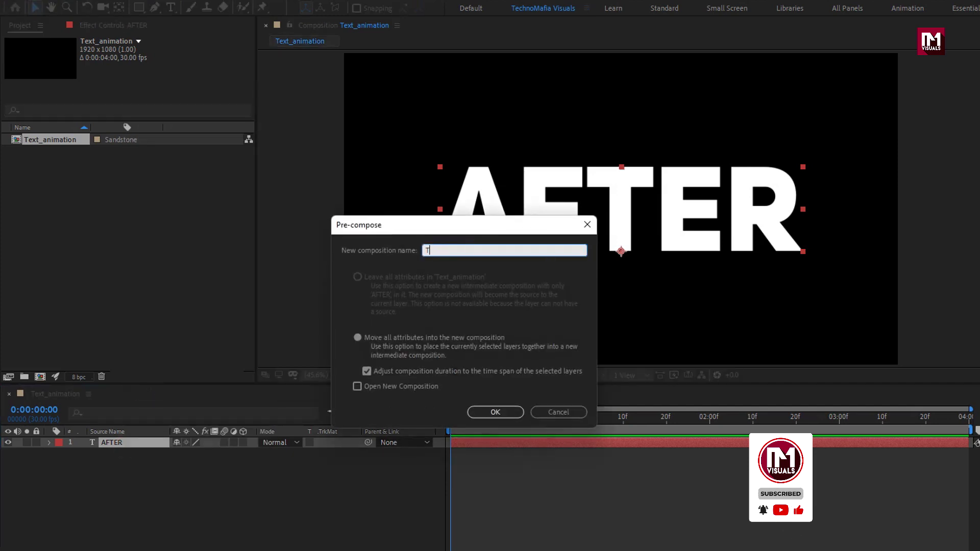
pyautogui.write('ext')
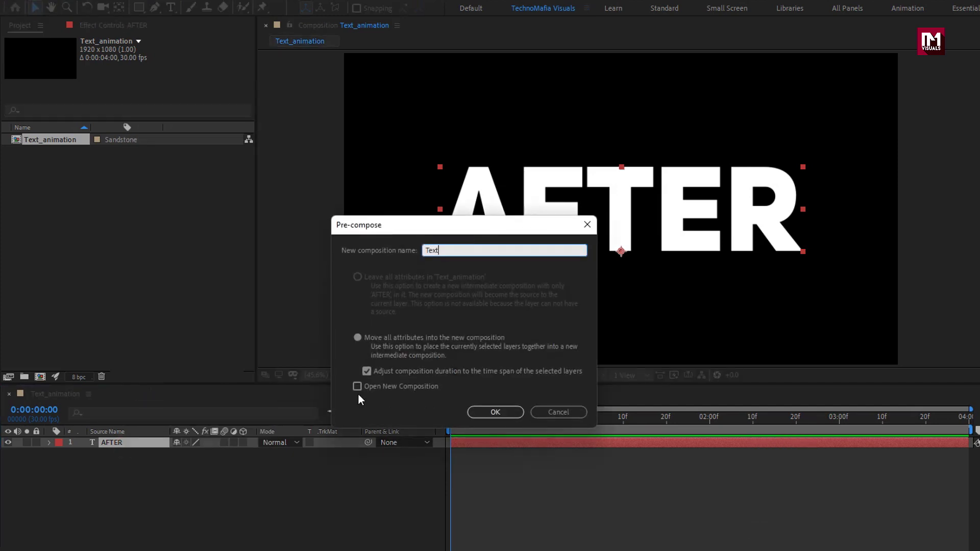
pyautogui.click(479, 411)
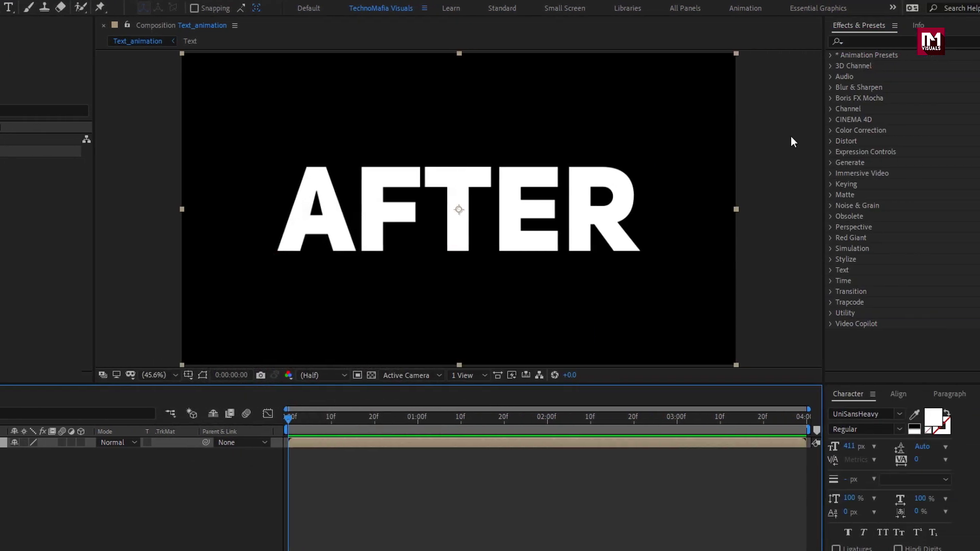
# Apply the Minimax effect to the Text layer and move the time to 2 seconds
pyautogui.click(840, 42)
pyautogui.write('mini')
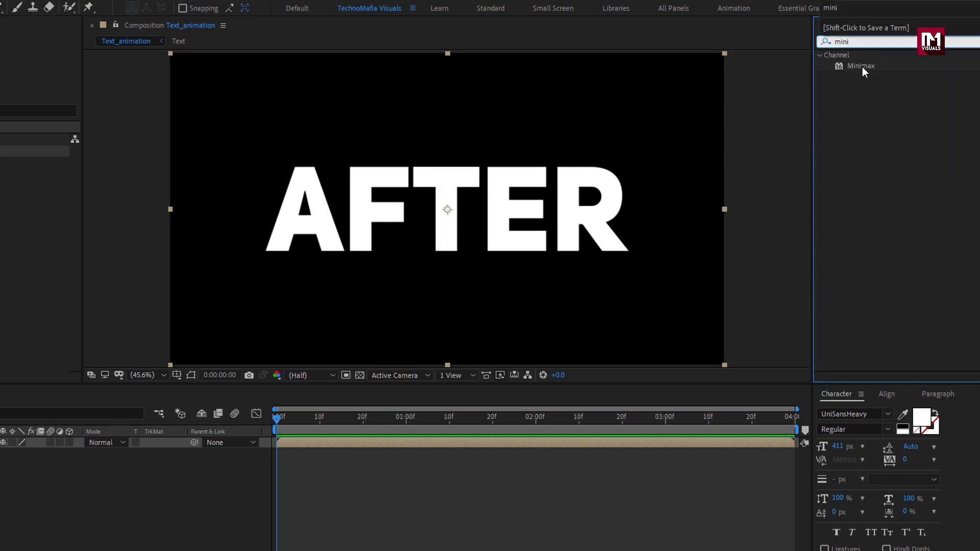
pyautogui.moveTo(862, 68); pyautogui.dragTo(516, 191)
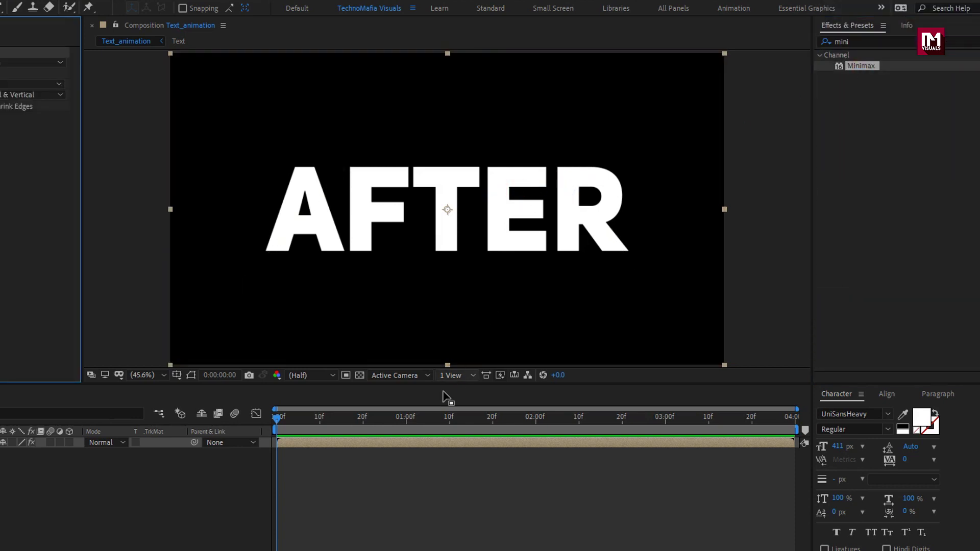
pyautogui.moveTo(392, 418); pyautogui.dragTo(537, 419)
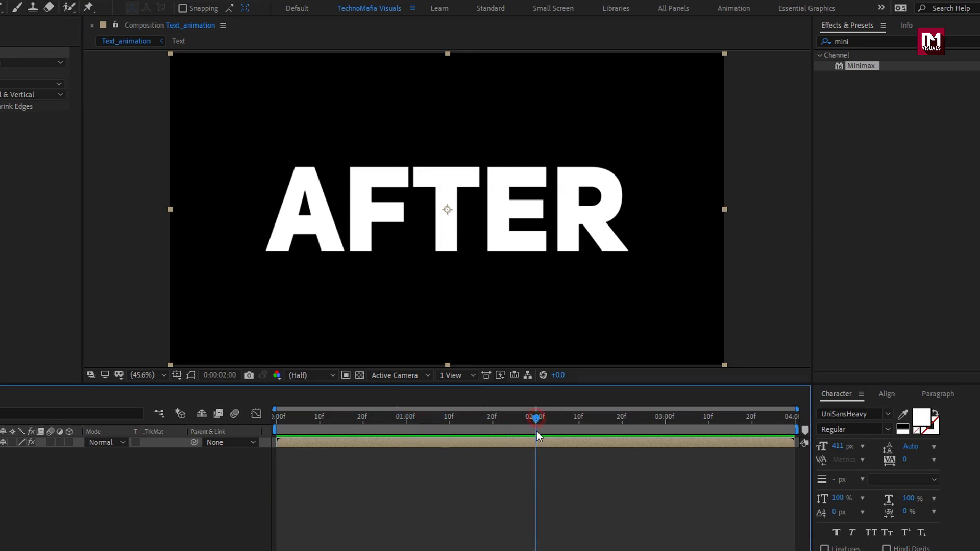
# Keyframe the Minimax Radius at 2 seconds and set it to 900 about a second earlier
pyautogui.click(26, 74)
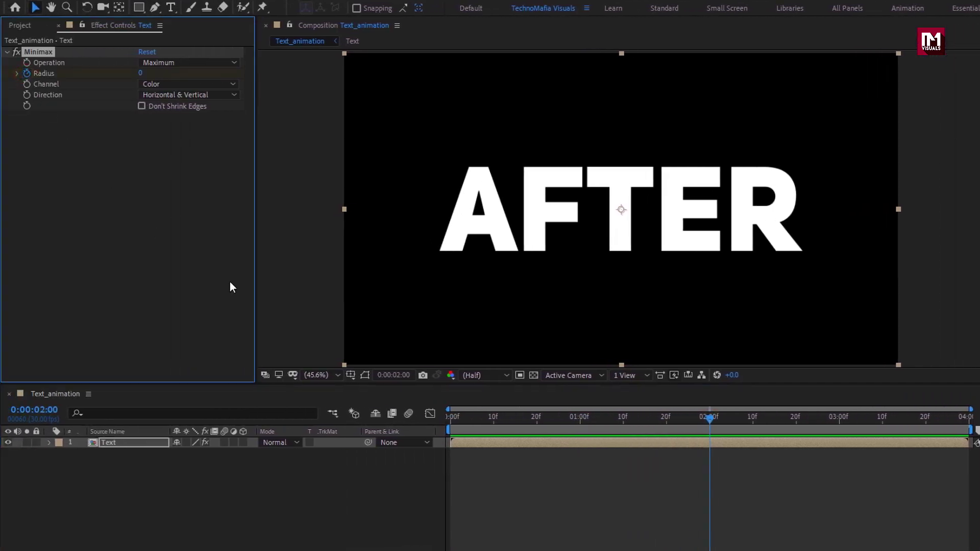
pyautogui.click(568, 418)
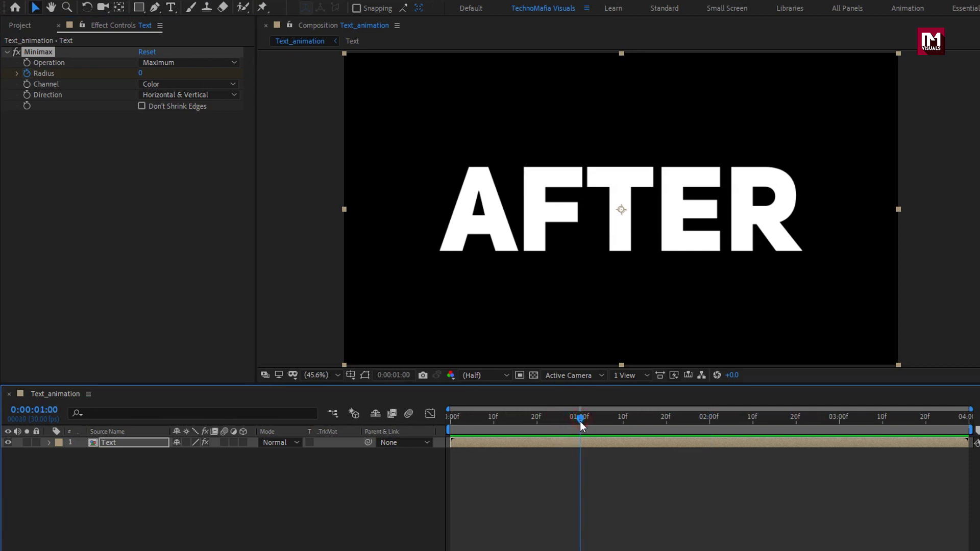
pyautogui.click(141, 74)
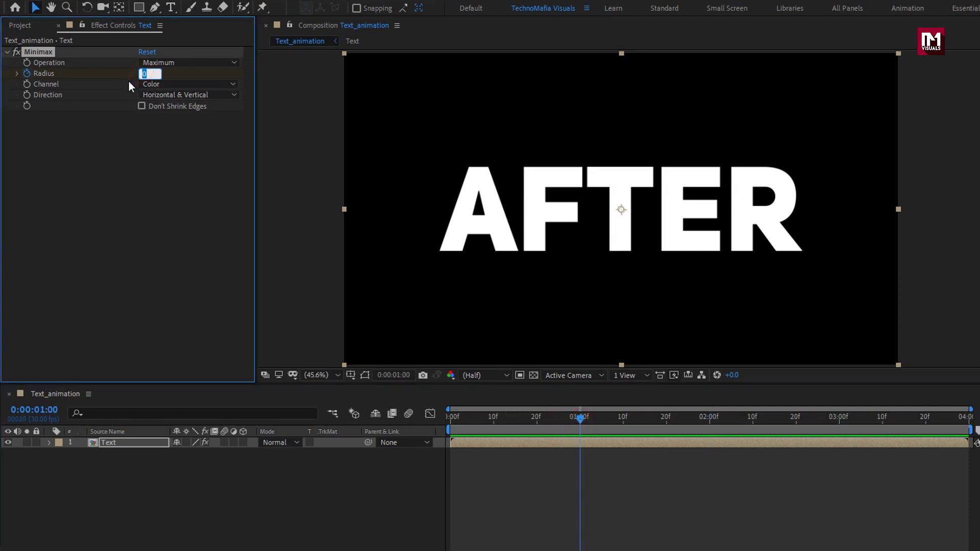
pyautogui.write('900')
pyautogui.click(520, 427)
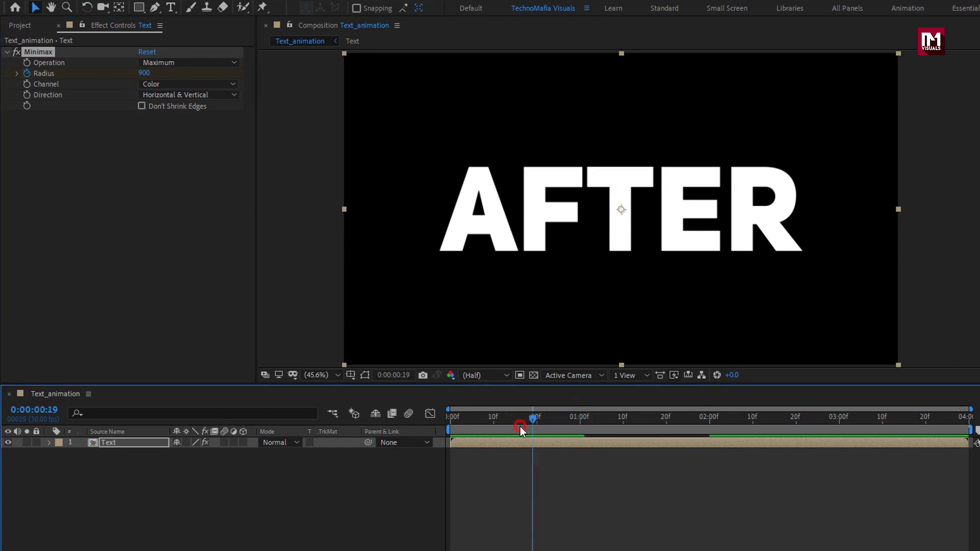
pyautogui.moveTo(584, 427)
pyautogui.mouseDown()
pyautogui.moveTo(608, 427)
pyautogui.moveTo(600, 428)
pyautogui.mouseUp()
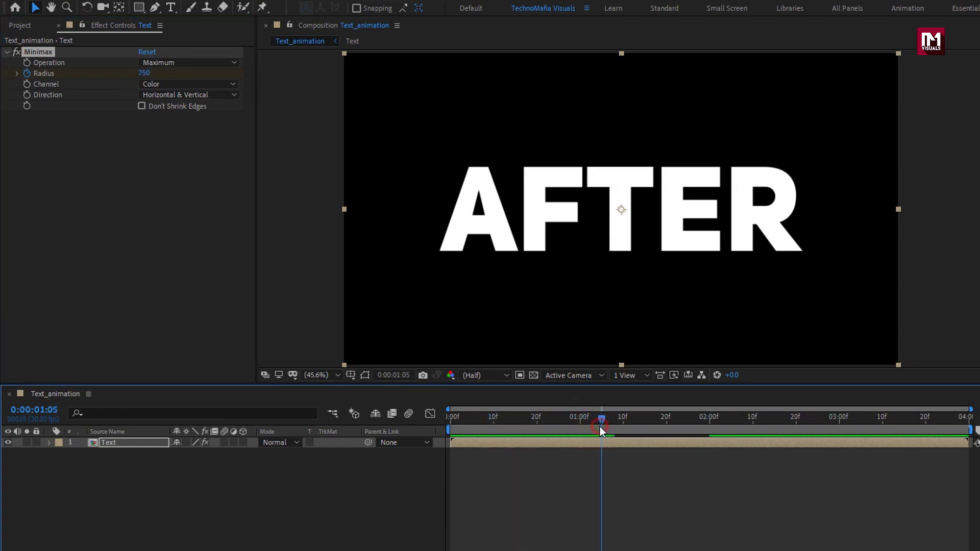
# Set Minimax to Alpha and Color channels in Just Vertical direction, previewing the stretch
pyautogui.click(185, 84)
pyautogui.click(213, 109)
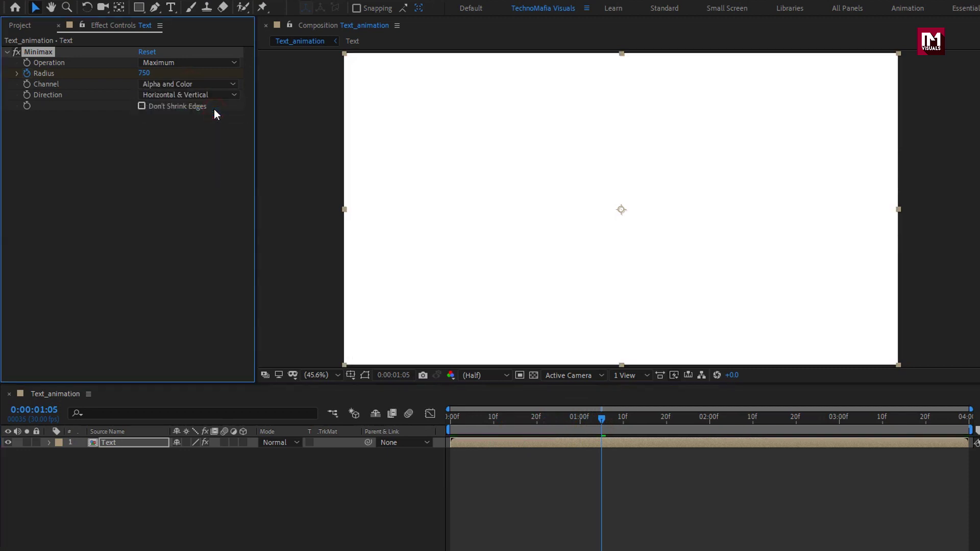
pyautogui.moveTo(603, 421); pyautogui.dragTo(697, 422)
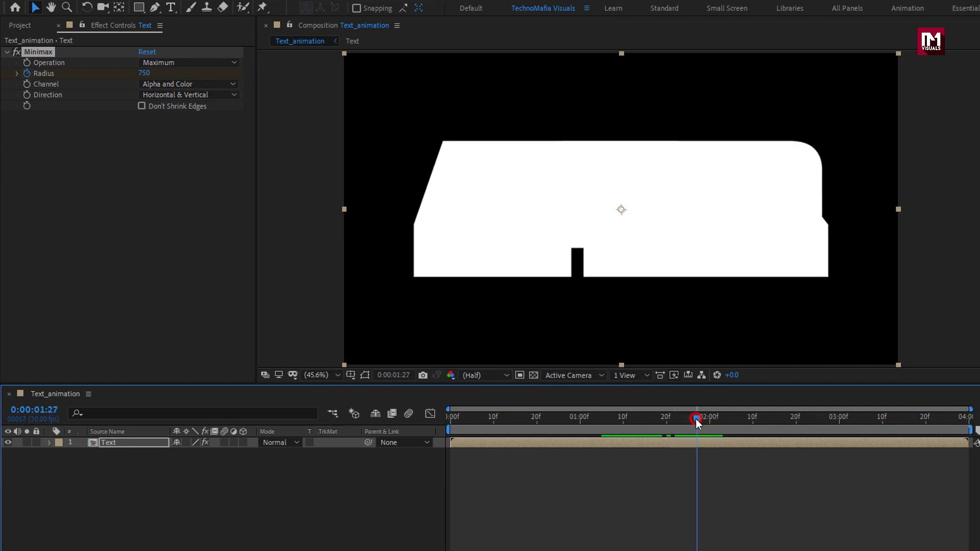
pyautogui.click(187, 97)
pyautogui.click(185, 136)
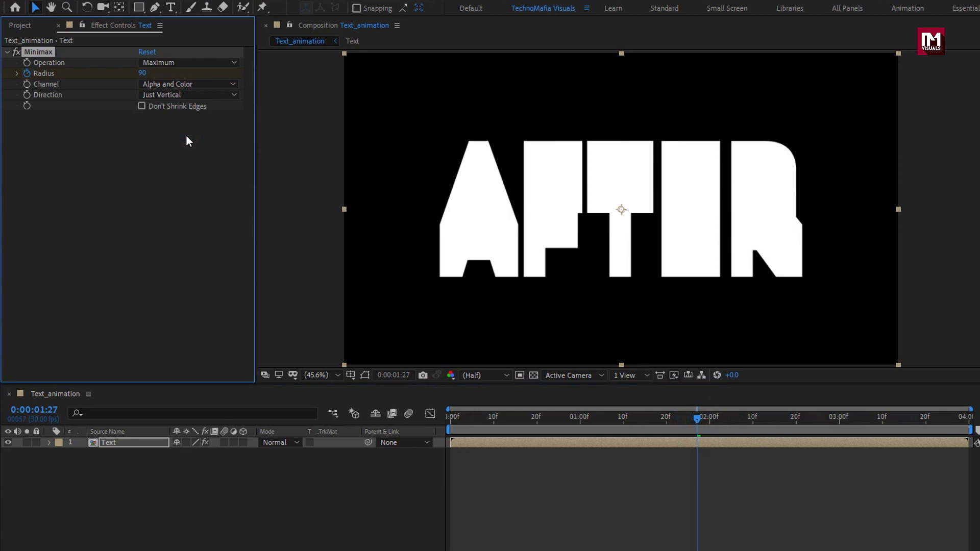
pyautogui.moveTo(692, 421); pyautogui.dragTo(615, 435)
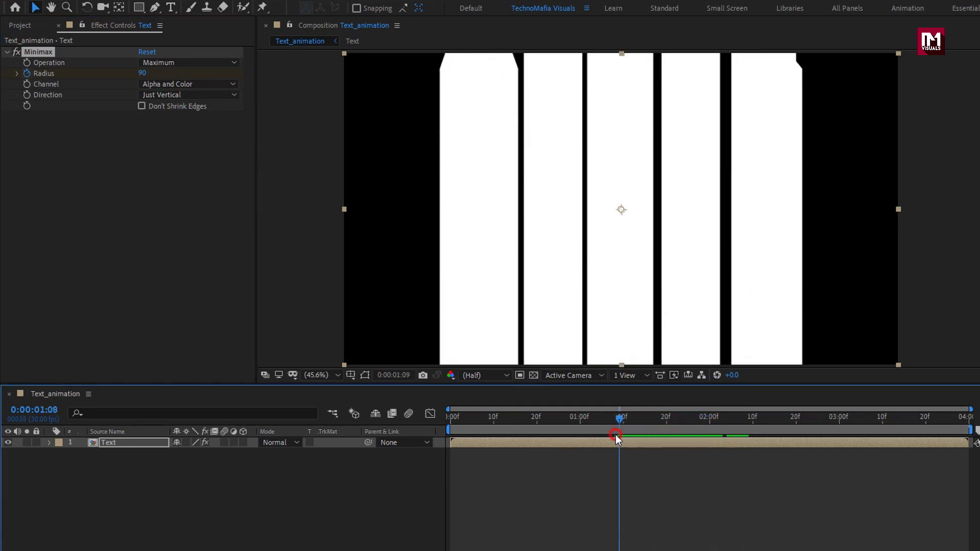
pyautogui.moveTo(489, 452); pyautogui.dragTo(697, 436)
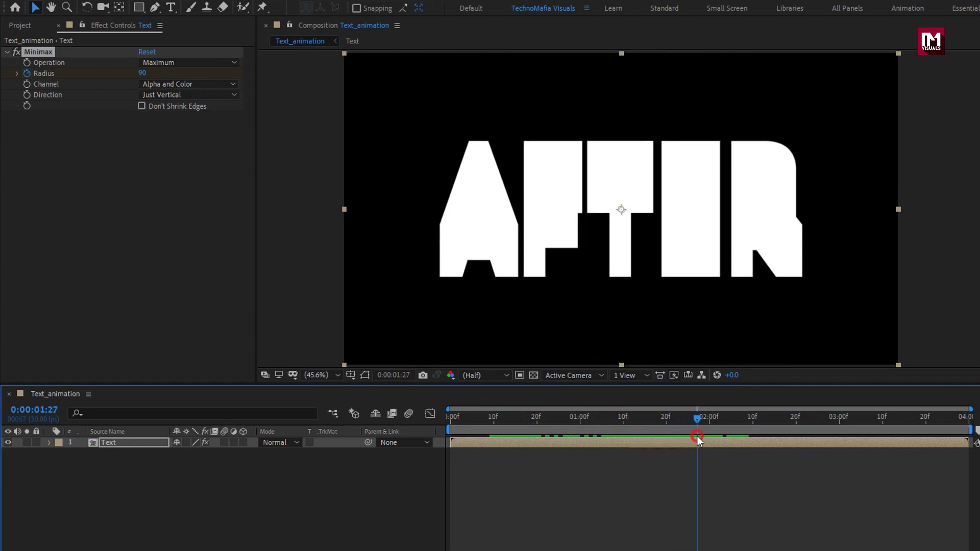
# Apply Easy Ease to the Text layer's Radius keyframe via the U-revealed keyframes
pyautogui.click(264, 496)
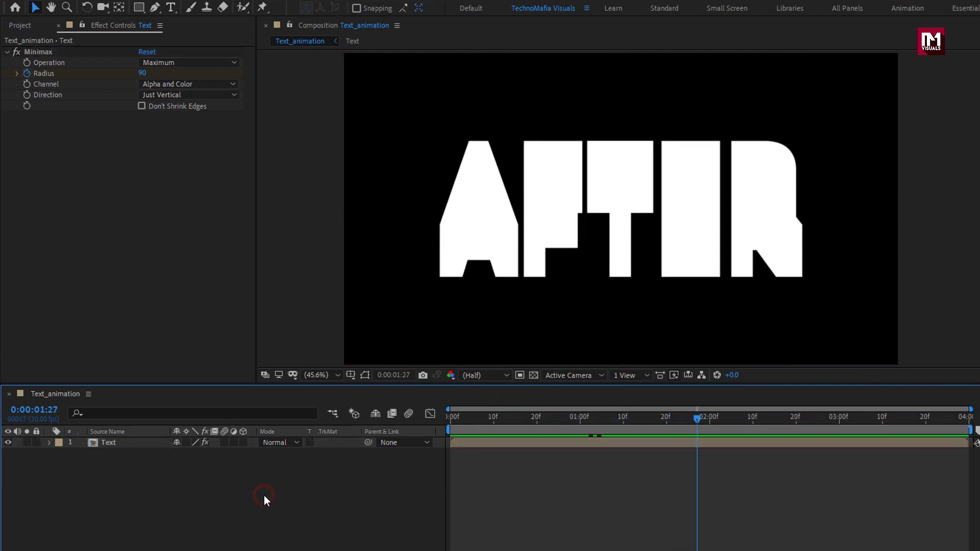
pyautogui.click(125, 440)
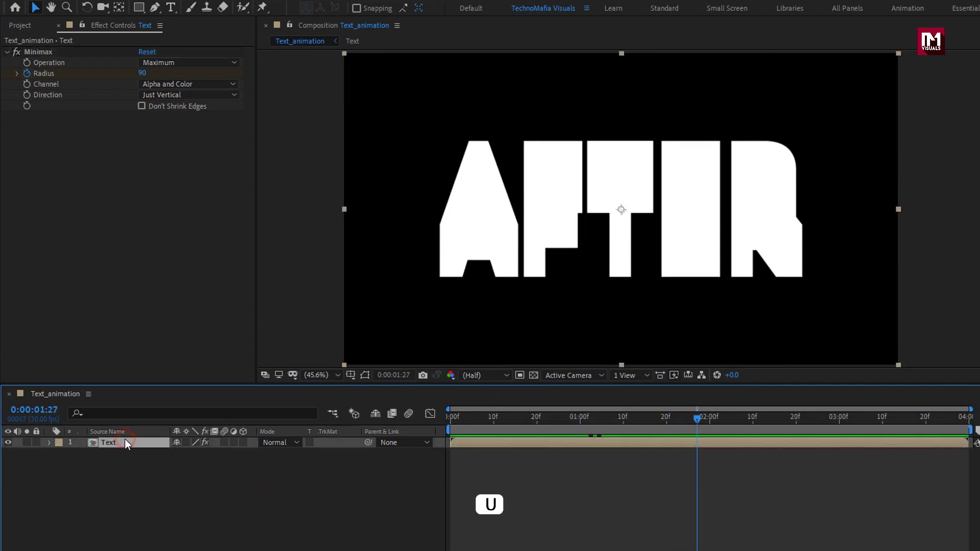
pyautogui.press('u')
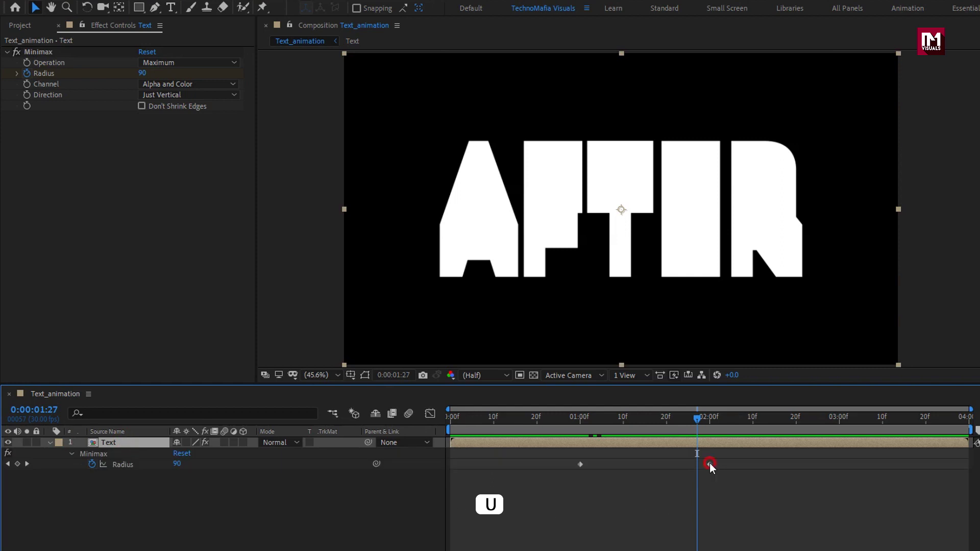
pyautogui.rightClick(710, 465)
pyautogui.moveTo(745, 458)
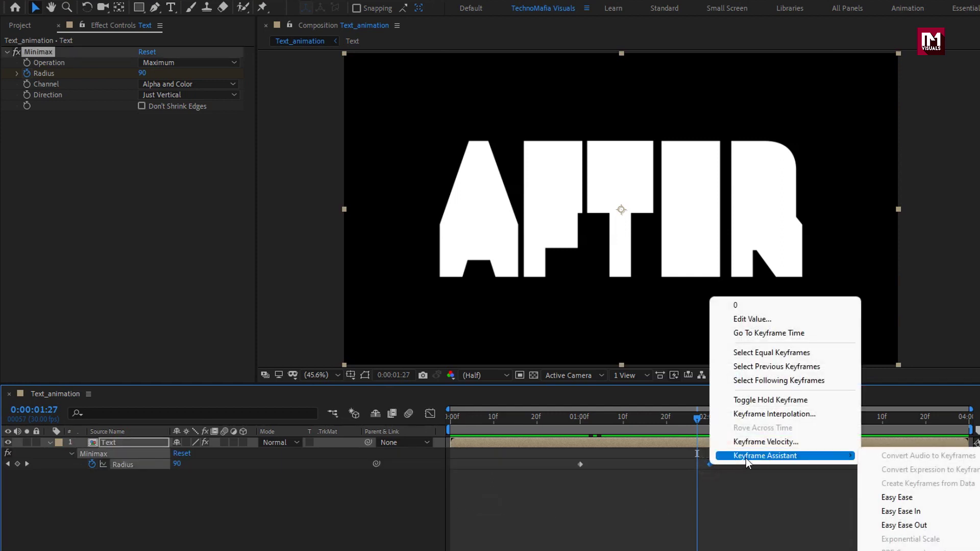
pyautogui.click(891, 497)
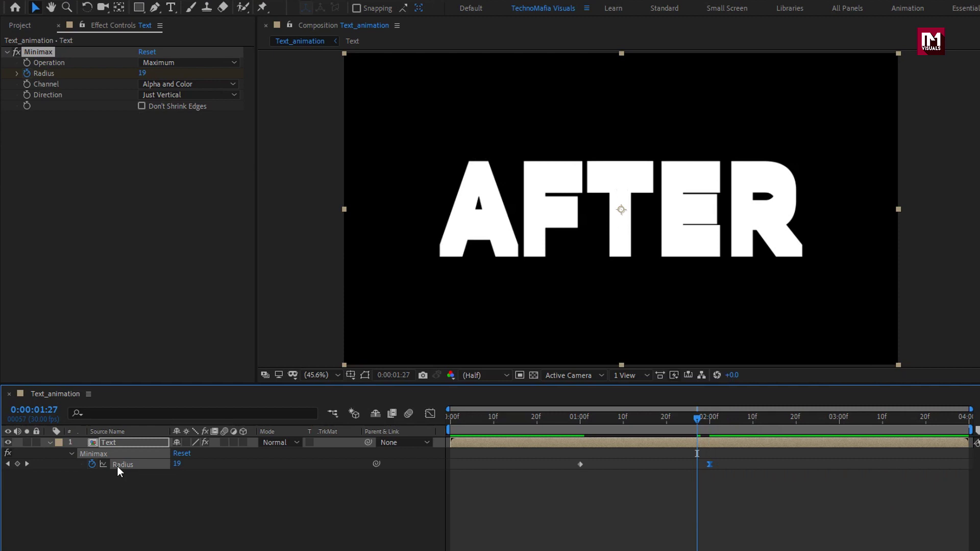
pyautogui.click(50, 442)
# Add a new white full-frame solid named Noise to the composition
pyautogui.click(161, 470)
pyautogui.rightClick(160, 470)
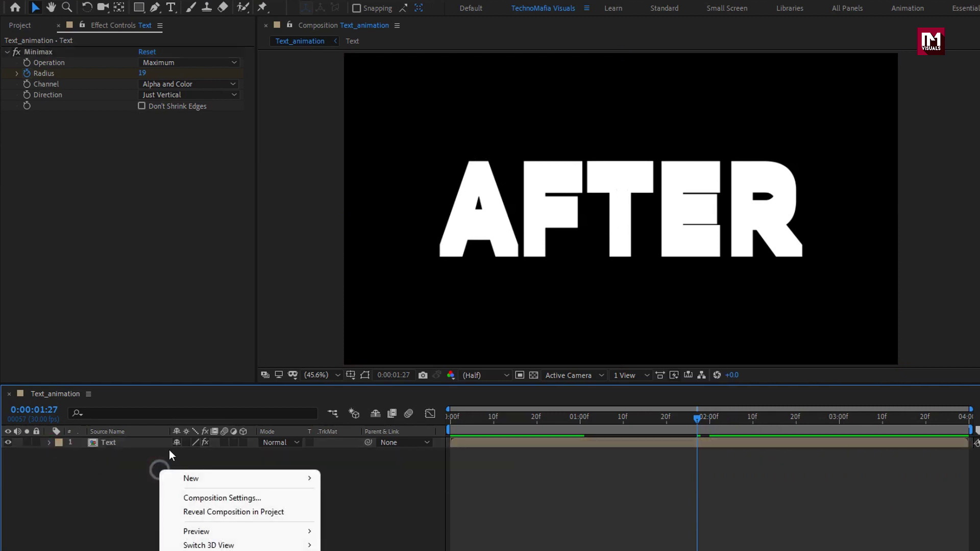
pyautogui.moveTo(190, 478)
pyautogui.click(396, 509)
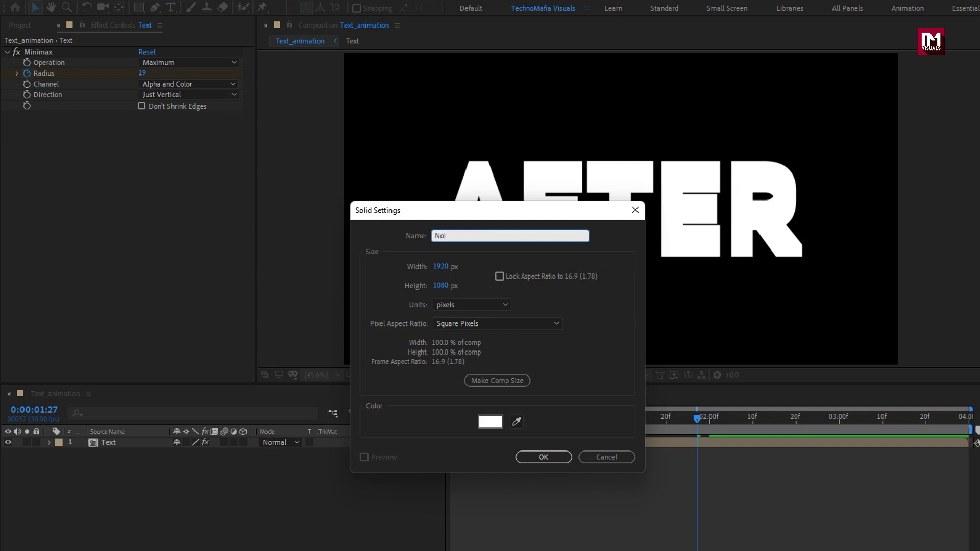
pyautogui.write('Noise')
pyautogui.click(534, 459)
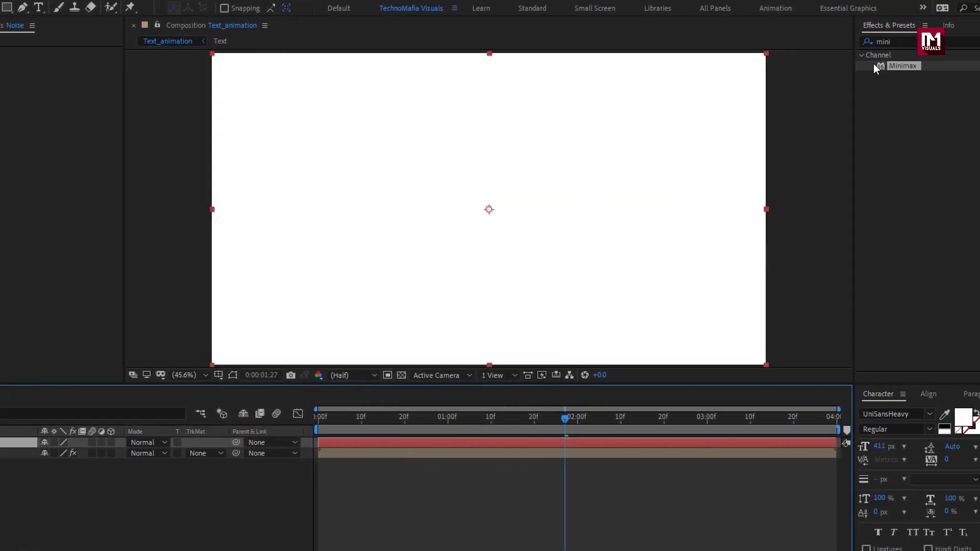
# Apply Fractal Noise to the Noise solid from Effects & Presets
pyautogui.click(975, 41)
pyautogui.write('frac')
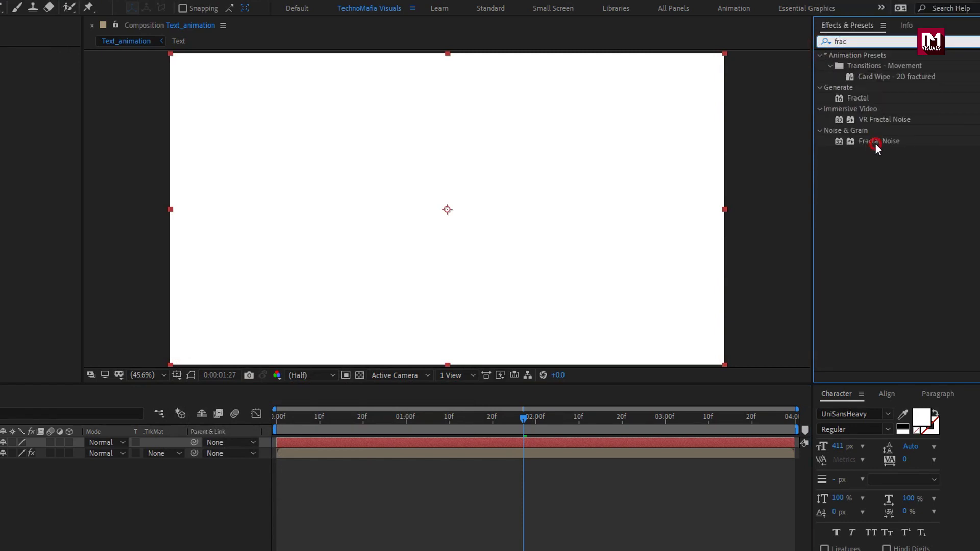
pyautogui.moveTo(877, 143); pyautogui.dragTo(486, 200)
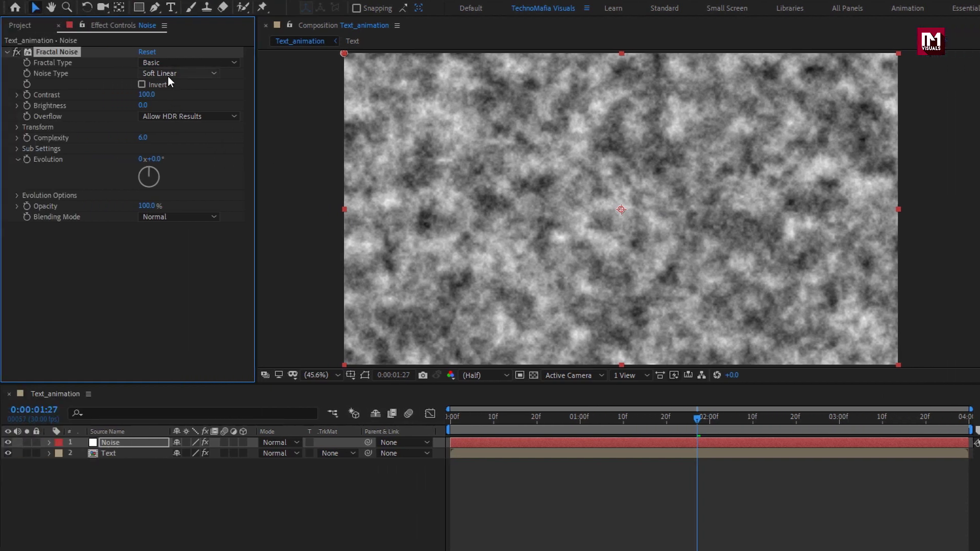
# Set Fractal Noise to Block type with Contrast 500 and Complexity 3
pyautogui.click(6, 74)
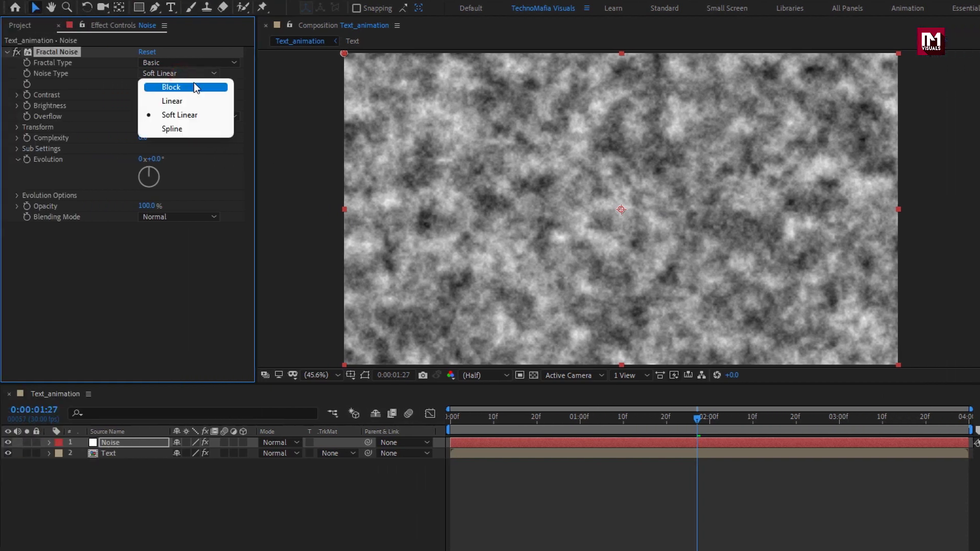
pyautogui.click(196, 89)
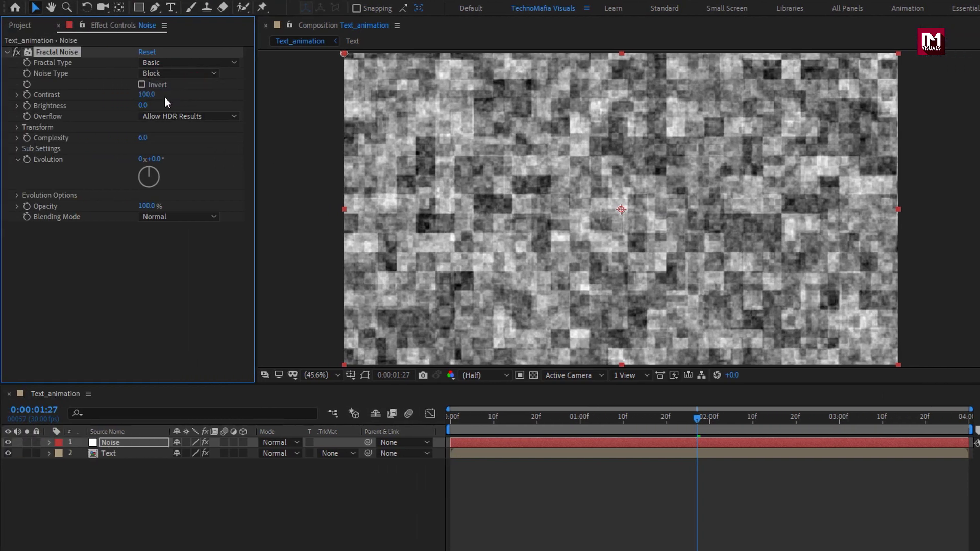
pyautogui.click(146, 94)
pyautogui.write('500')
pyautogui.press('Return')
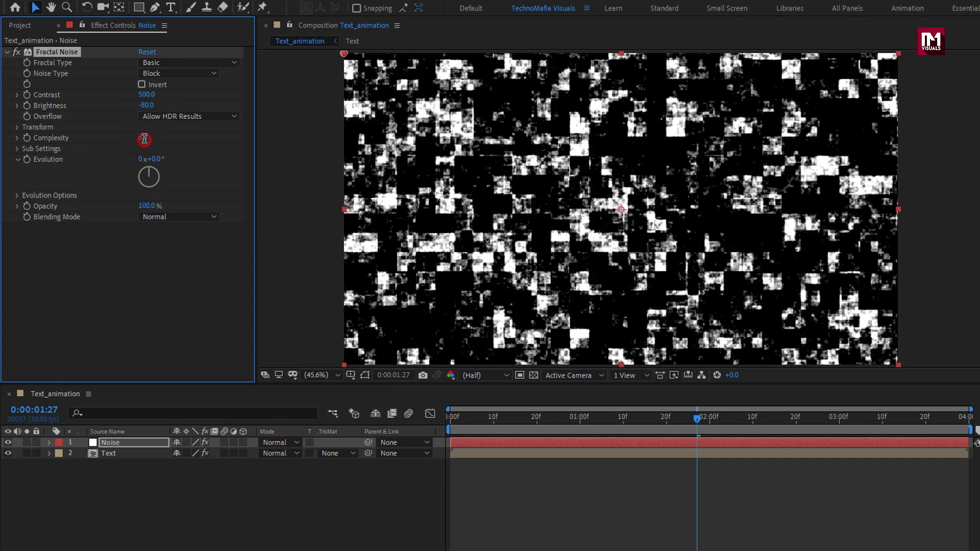
pyautogui.write('3')
pyautogui.press('Return')
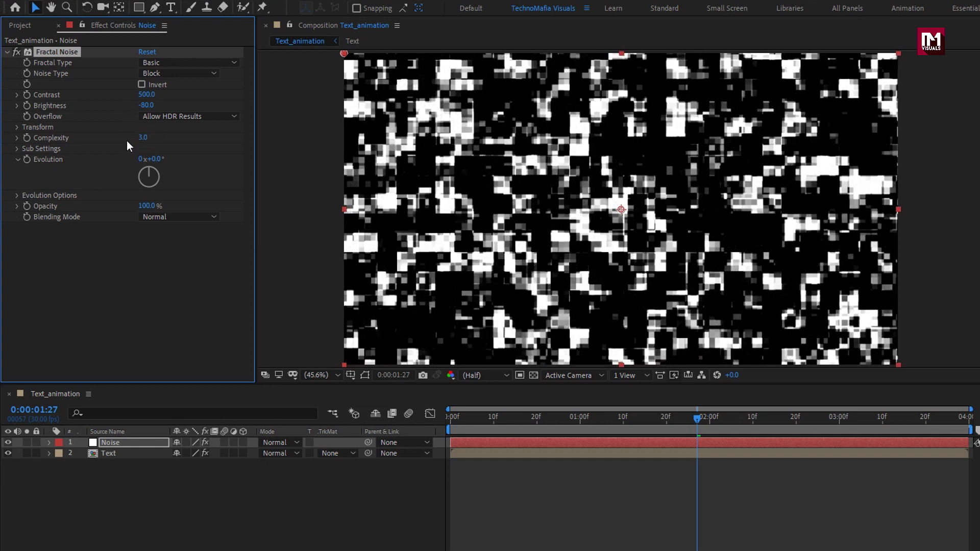
# Turn off Uniform Scaling, set Scale Width 500 and Scale Height 10000, and shift the turbulence offset
pyautogui.click(16, 127)
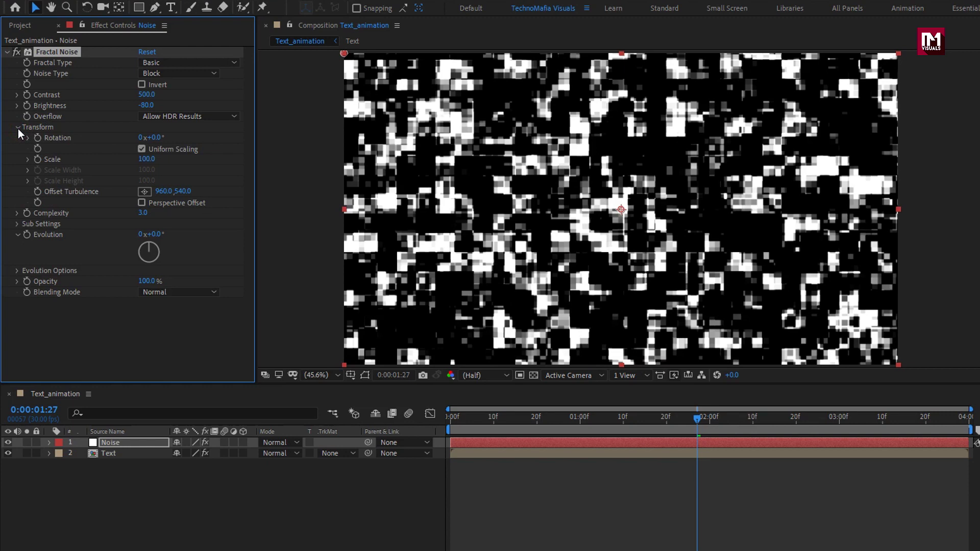
pyautogui.click(142, 149)
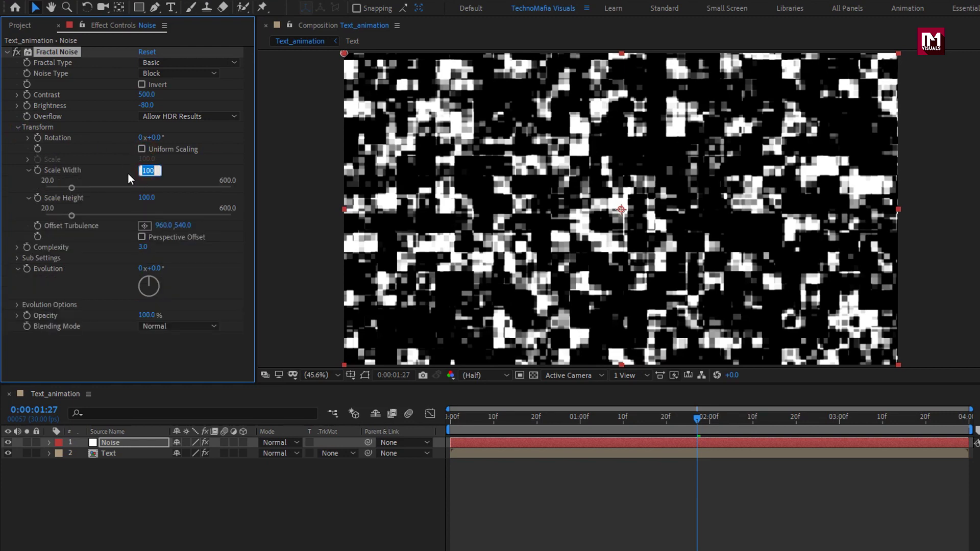
pyautogui.write('500')
pyautogui.press('Return')
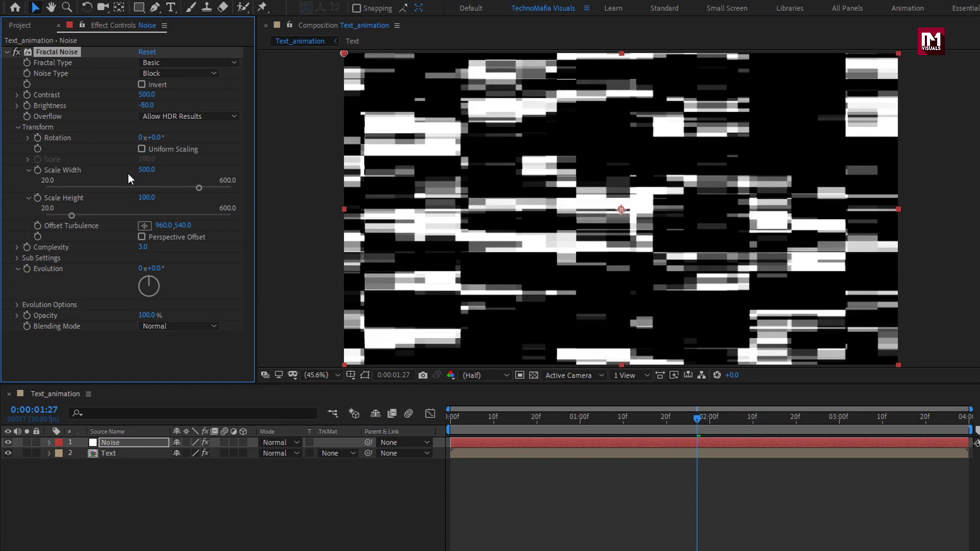
pyautogui.click(146, 198)
pyautogui.write('00')
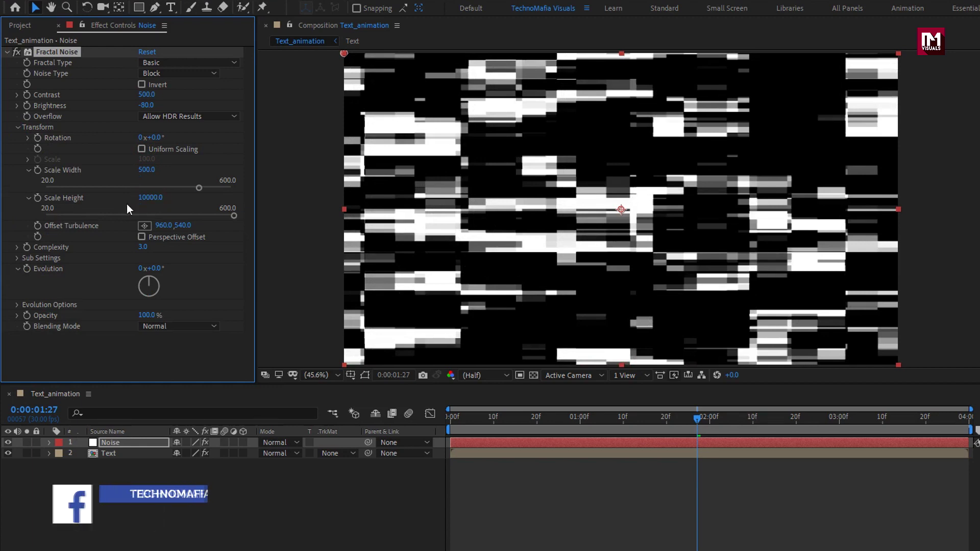
pyautogui.press('Return')
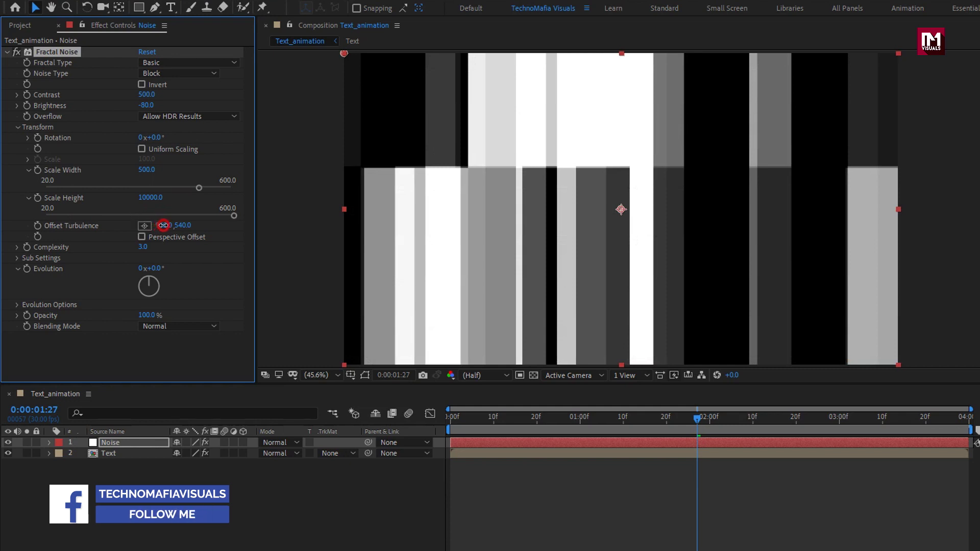
pyautogui.moveTo(163, 225); pyautogui.dragTo(396, 205)
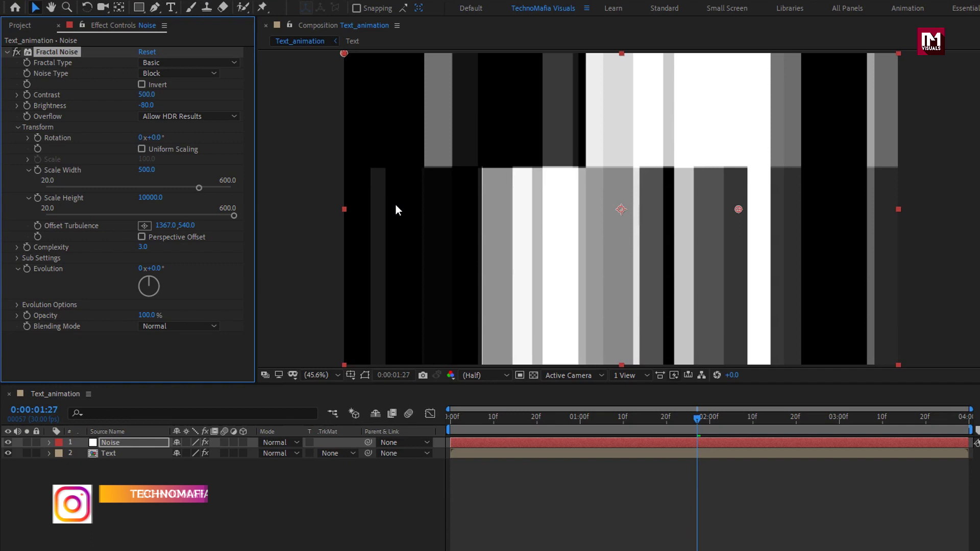
# Pre-compose the Noise solid as 'Noise' moving all attributes, then hide the layer
pyautogui.rightClick(127, 443)
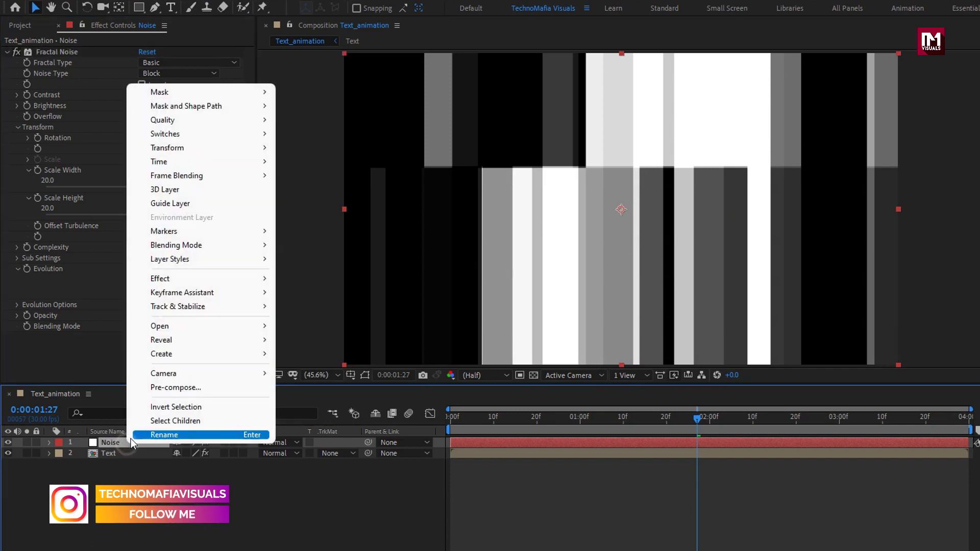
pyautogui.click(144, 389)
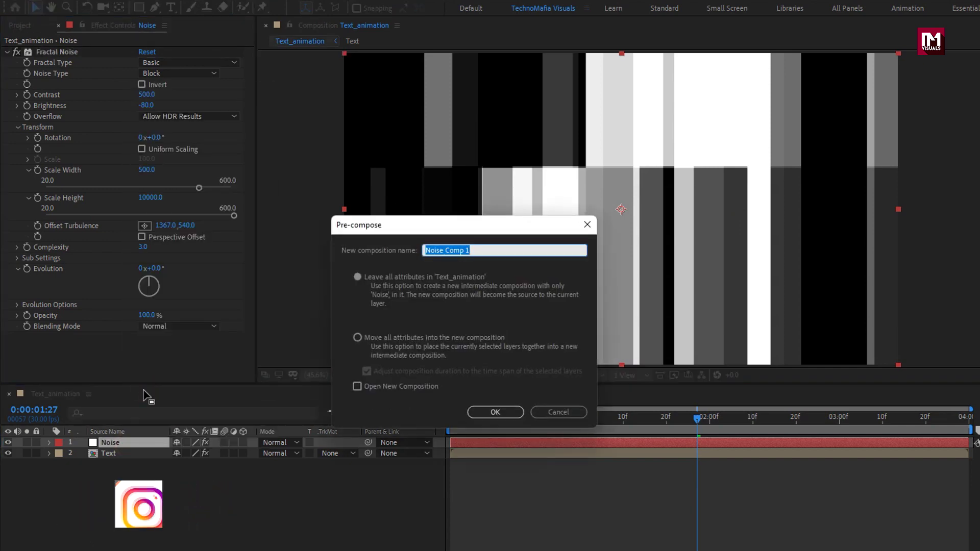
pyautogui.write('Noise')
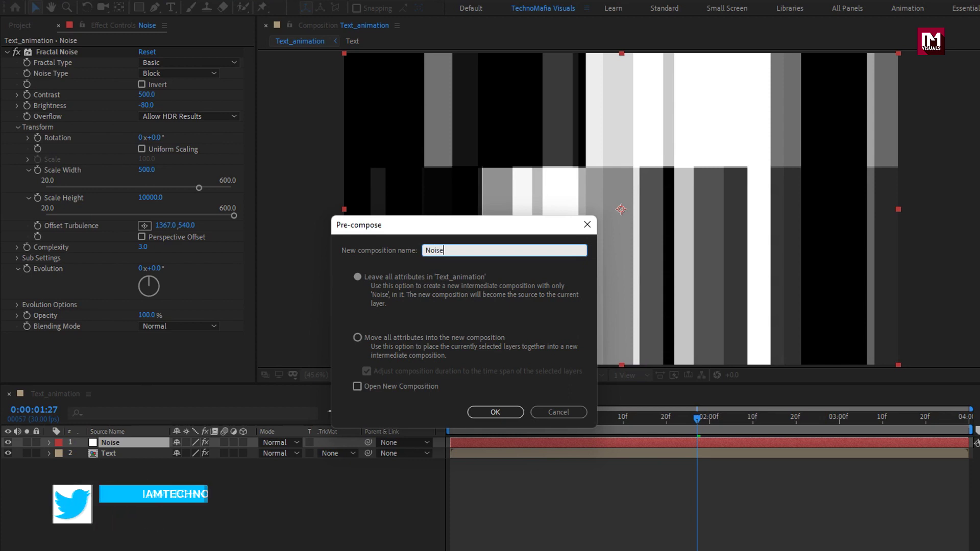
pyautogui.click(358, 337)
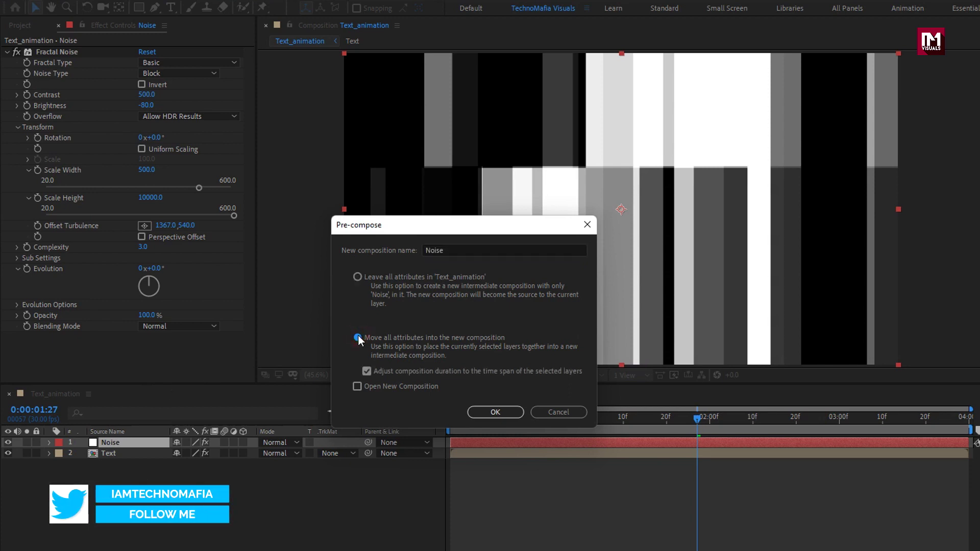
pyautogui.click(494, 412)
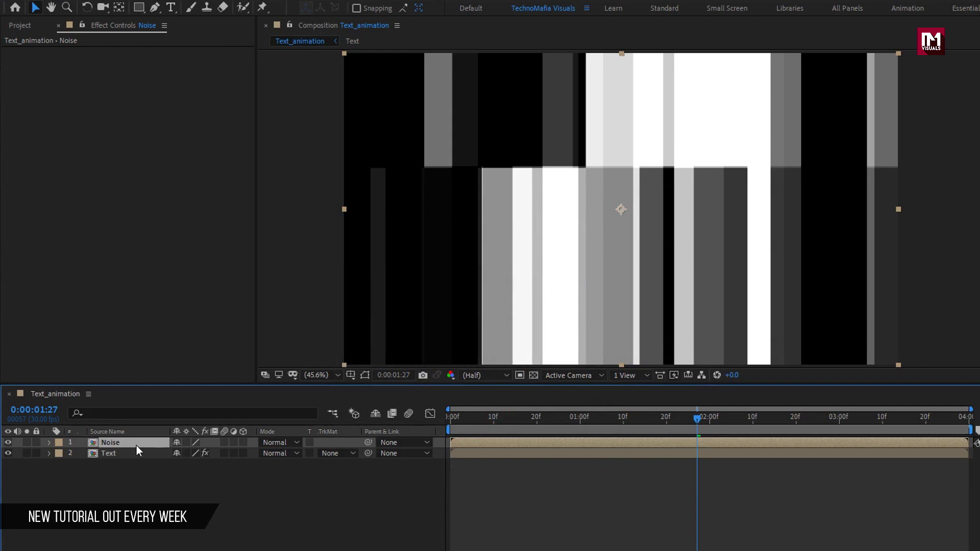
pyautogui.click(8, 443)
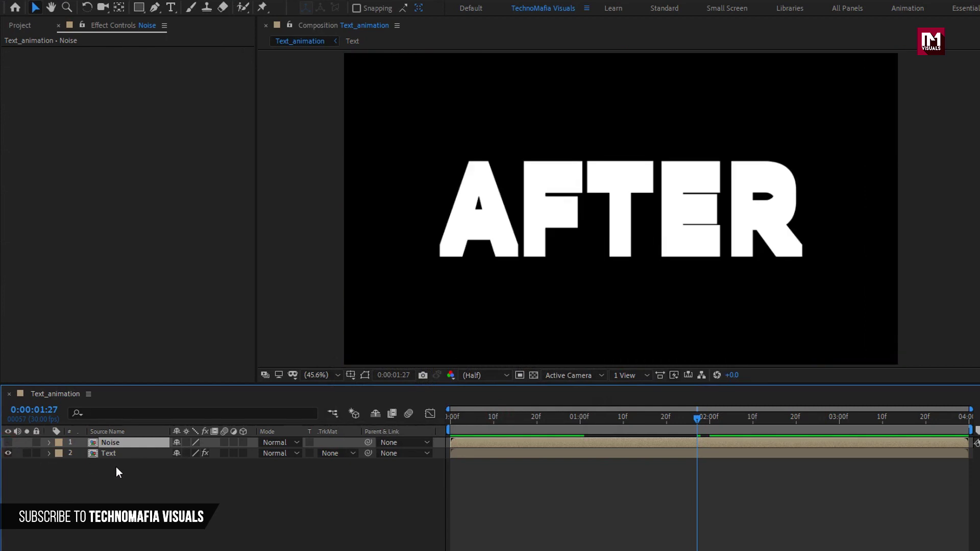
# Add a new adjustment layer on top of the composition
pyautogui.click(115, 467)
pyautogui.rightClick(115, 467)
pyautogui.moveTo(153, 475)
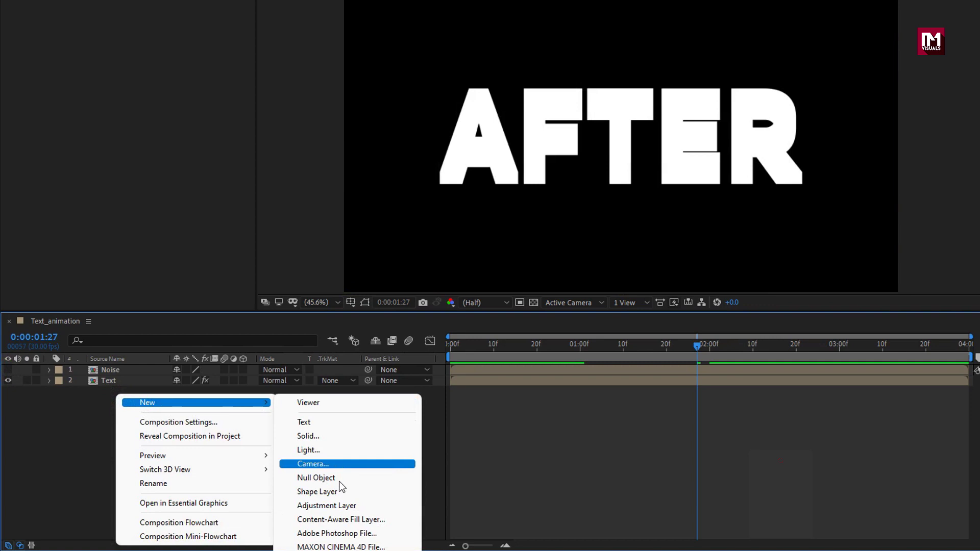
pyautogui.click(341, 505)
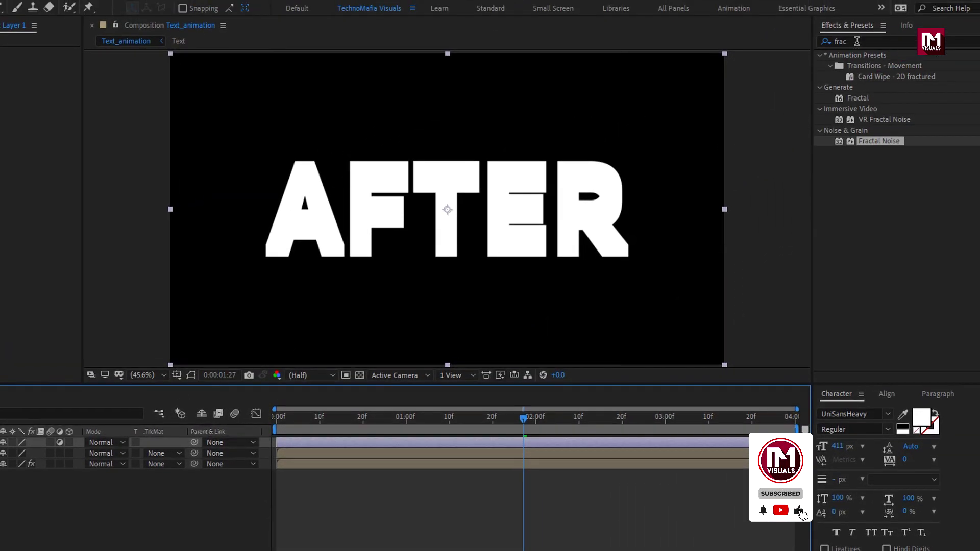
# Apply Time Displacement to the adjustment layer using the Noise layer as its map
pyautogui.click(817, 45)
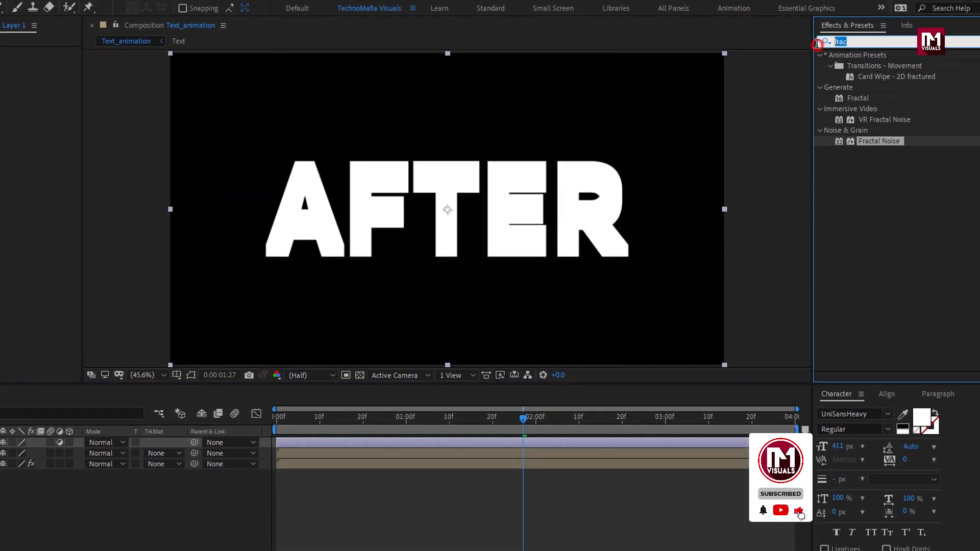
pyautogui.write('time')
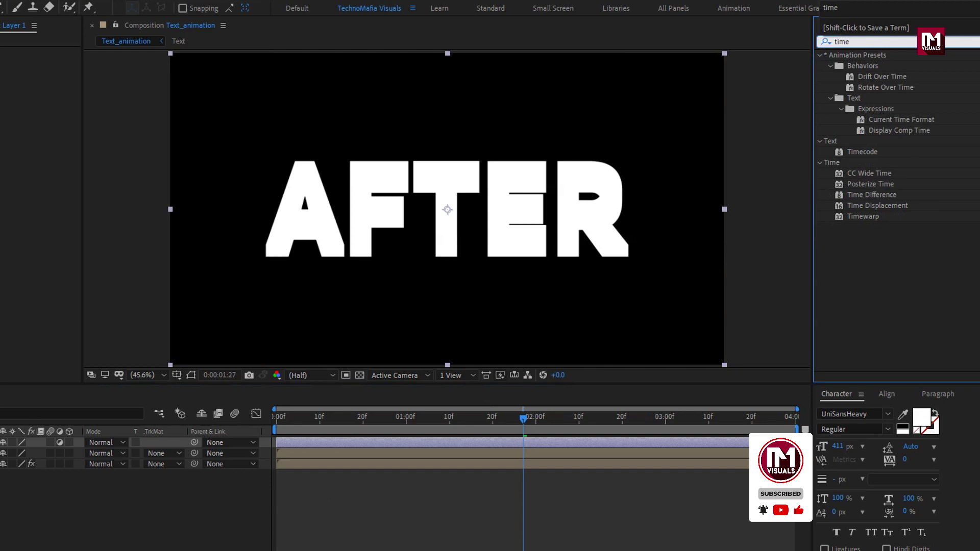
pyautogui.doubleClick(885, 206)
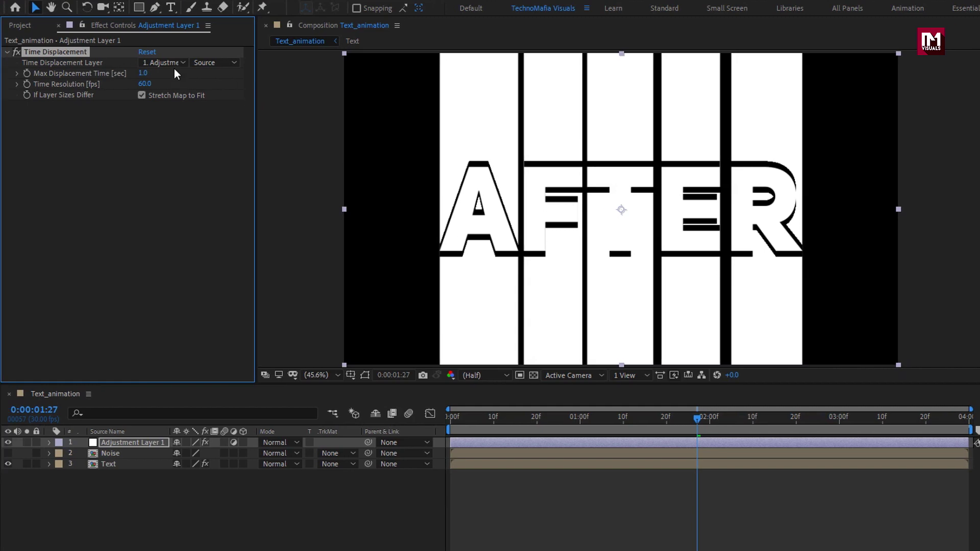
pyautogui.click(172, 63)
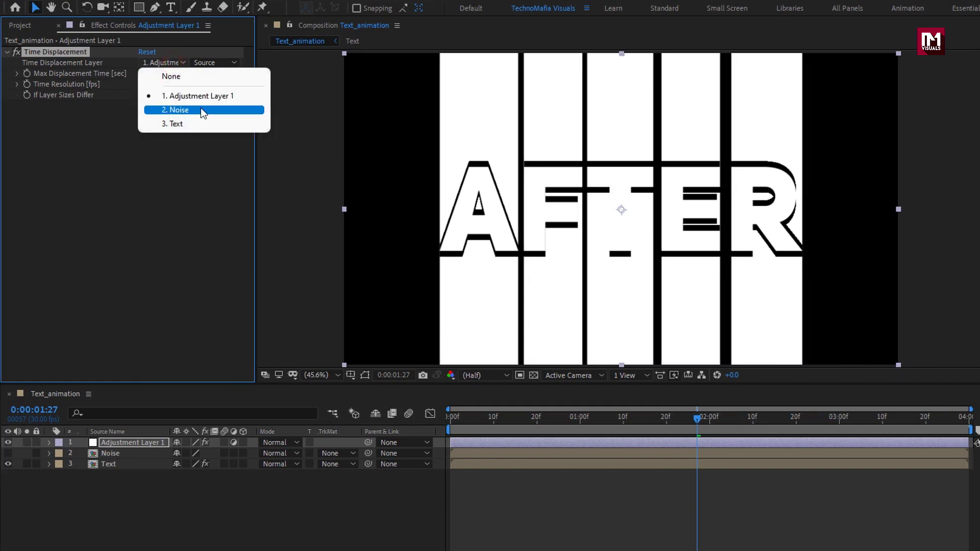
pyautogui.click(220, 111)
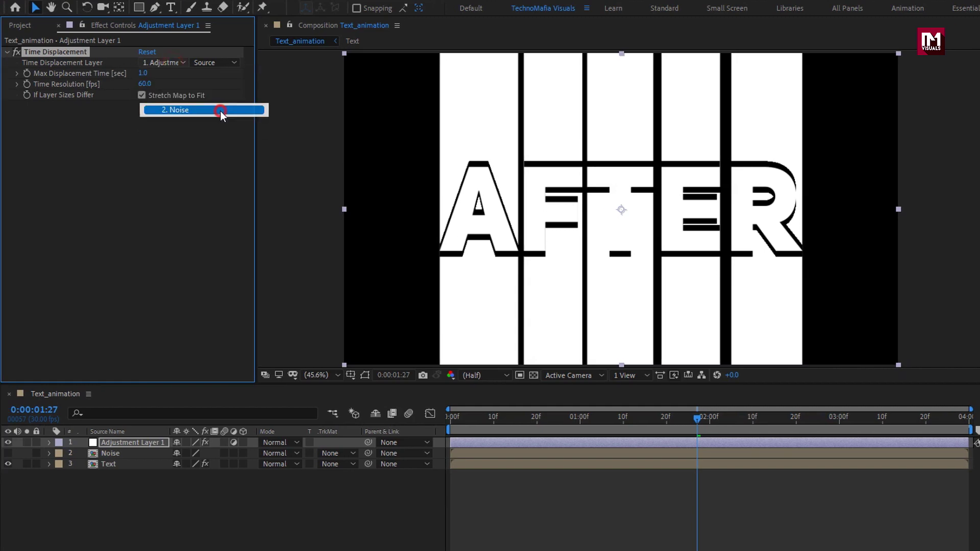
pyautogui.moveTo(466, 418); pyautogui.dragTo(436, 422)
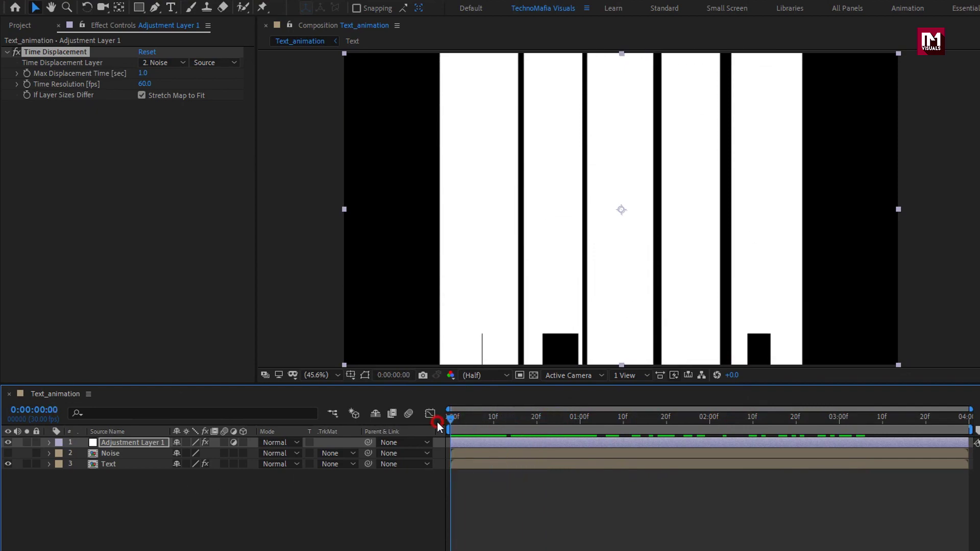
# Add a second adjustment layer to the composition
pyautogui.hotkey('ctrl', 'Down')
pyautogui.hotkey('ctrl', 'Down')
pyautogui.rightClick(163, 512)
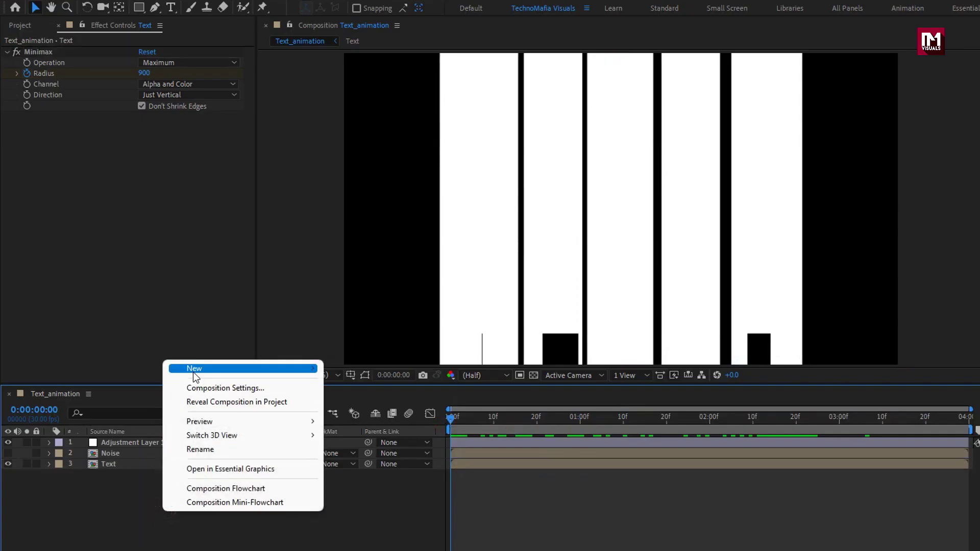
pyautogui.moveTo(195, 378)
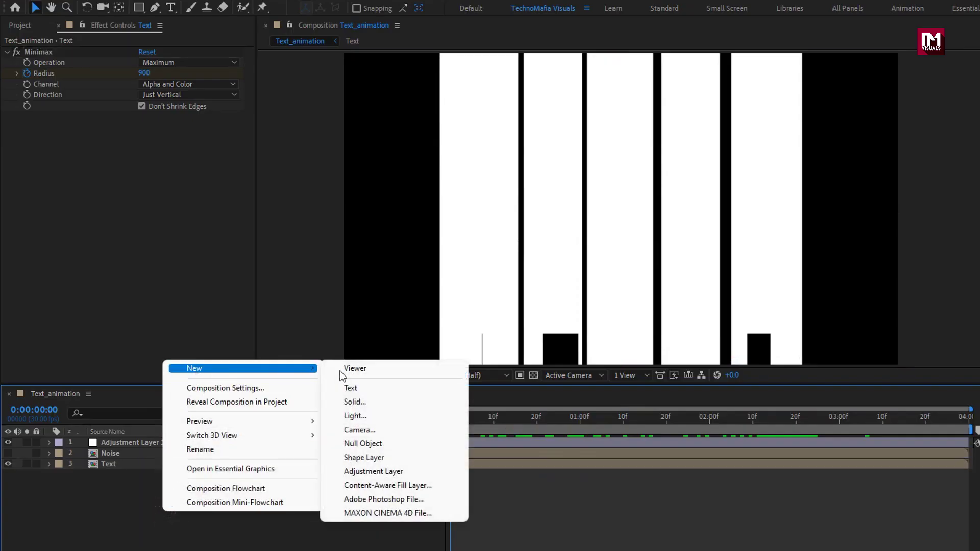
pyautogui.click(369, 472)
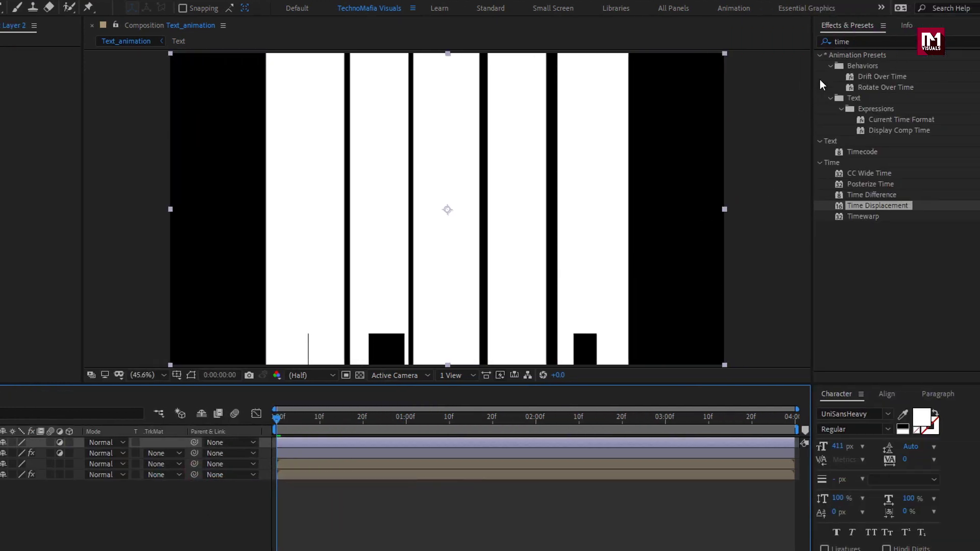
# Apply Find Edges with Invert checked to the new adjustment layer and scrub to check
pyautogui.moveTo(855, 39); pyautogui.dragTo(811, 41)
pyautogui.write('find')
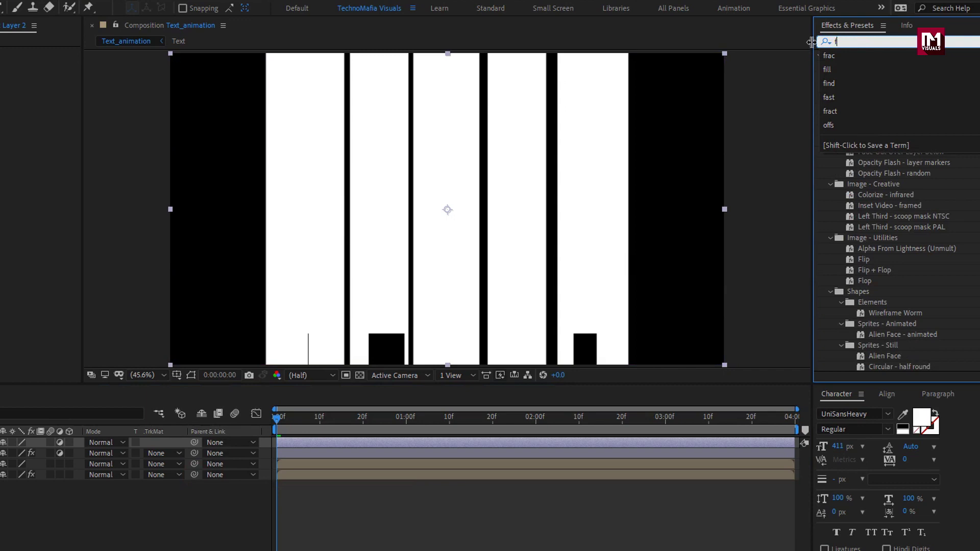
pyautogui.doubleClick(866, 67)
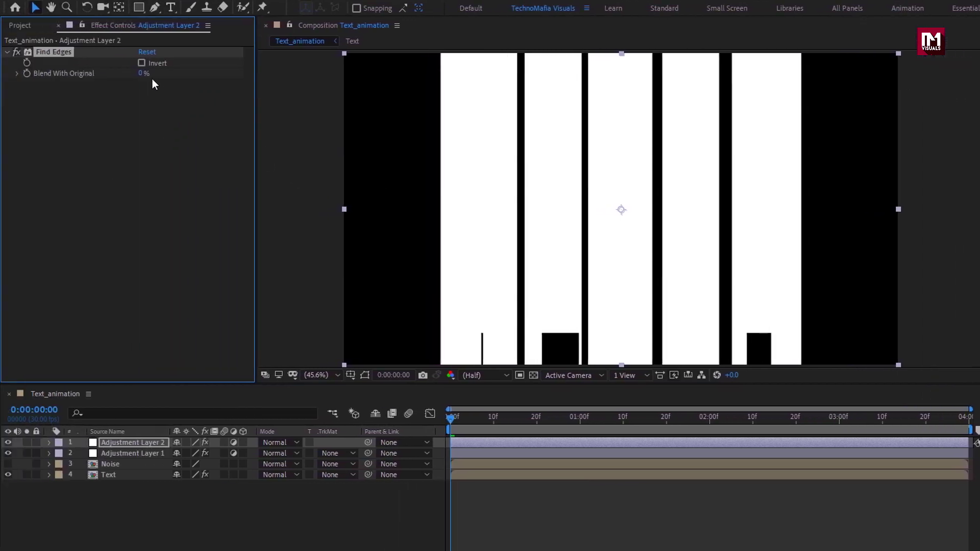
pyautogui.click(142, 63)
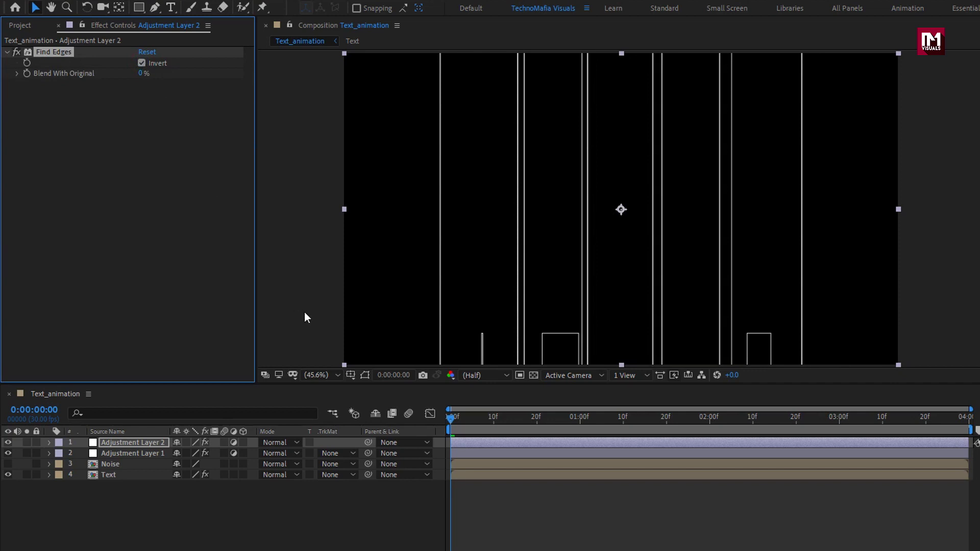
pyautogui.moveTo(450, 421); pyautogui.dragTo(865, 427)
pyautogui.moveTo(774, 426); pyautogui.dragTo(893, 421)
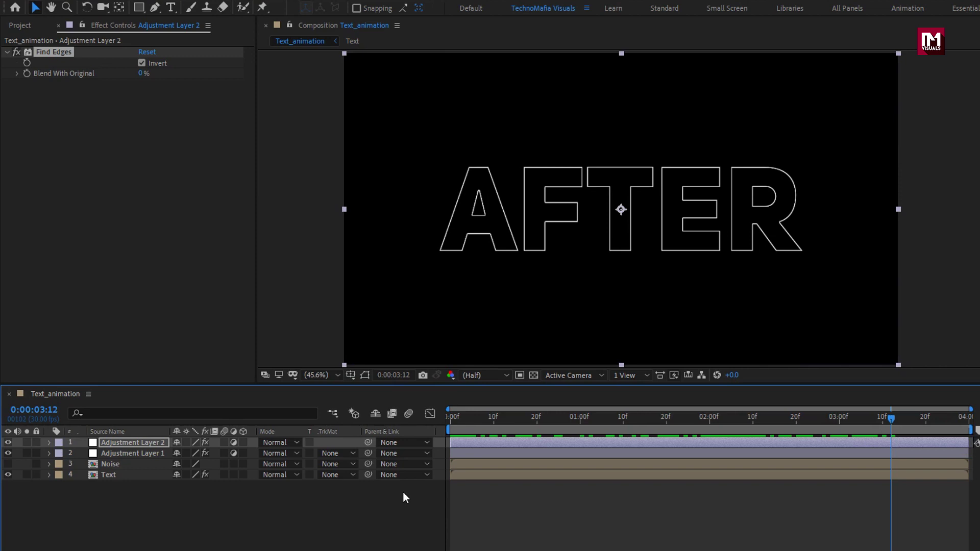
# Pre-compose the text, Noise and both adjustment layers as Text_outline, then duplicate it with Ctrl+D
pyautogui.click(168, 505)
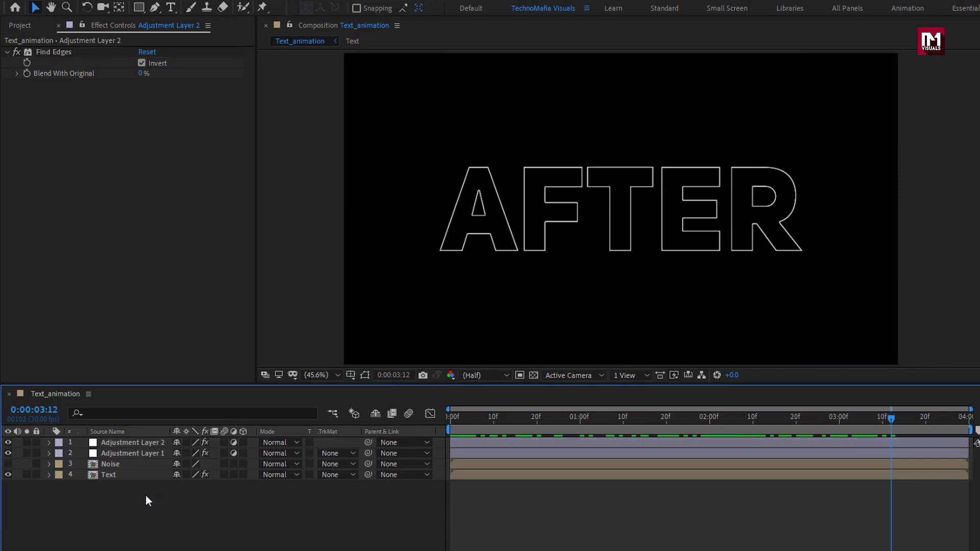
pyautogui.moveTo(146, 495); pyautogui.dragTo(121, 439)
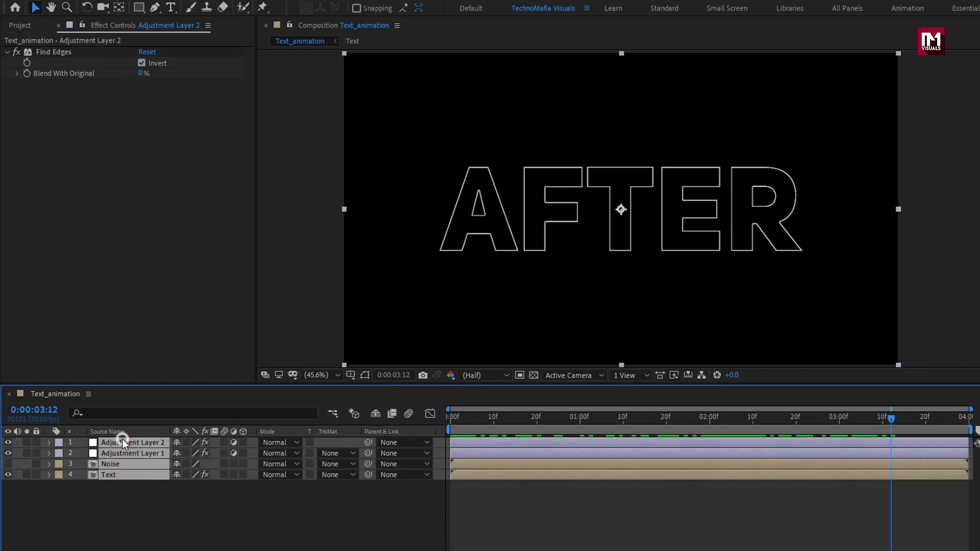
pyautogui.rightClick(121, 438)
pyautogui.click(145, 387)
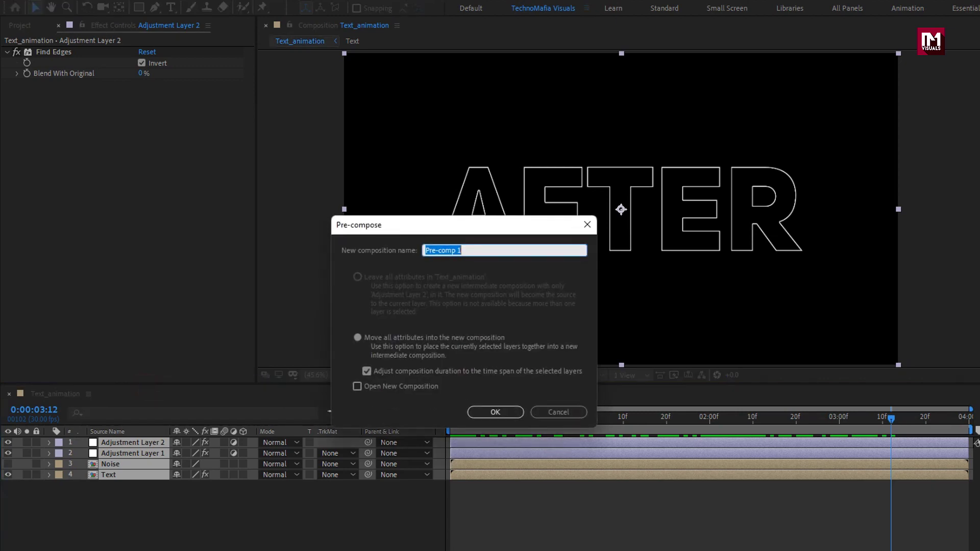
pyautogui.write('Text_outline')
pyautogui.click(494, 412)
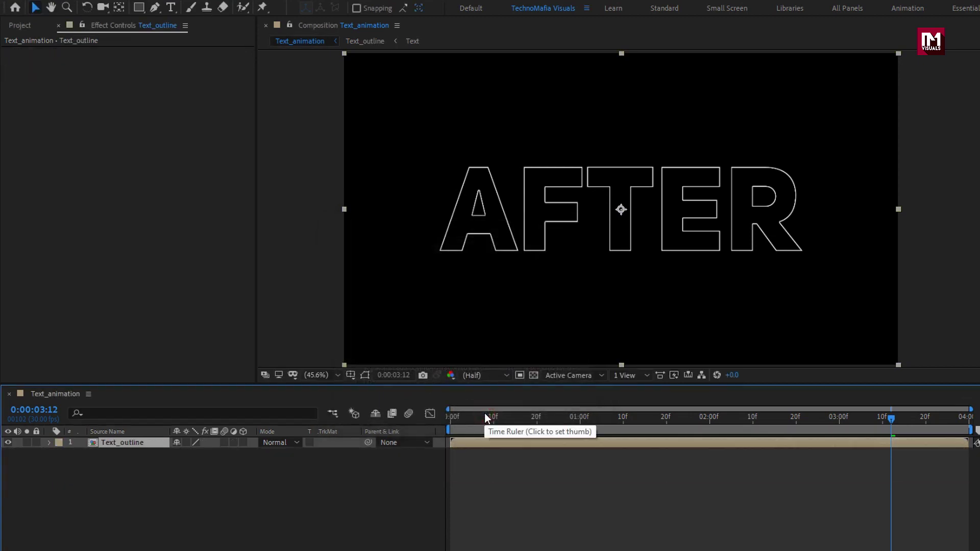
pyautogui.hotkey('ctrl', 'd')
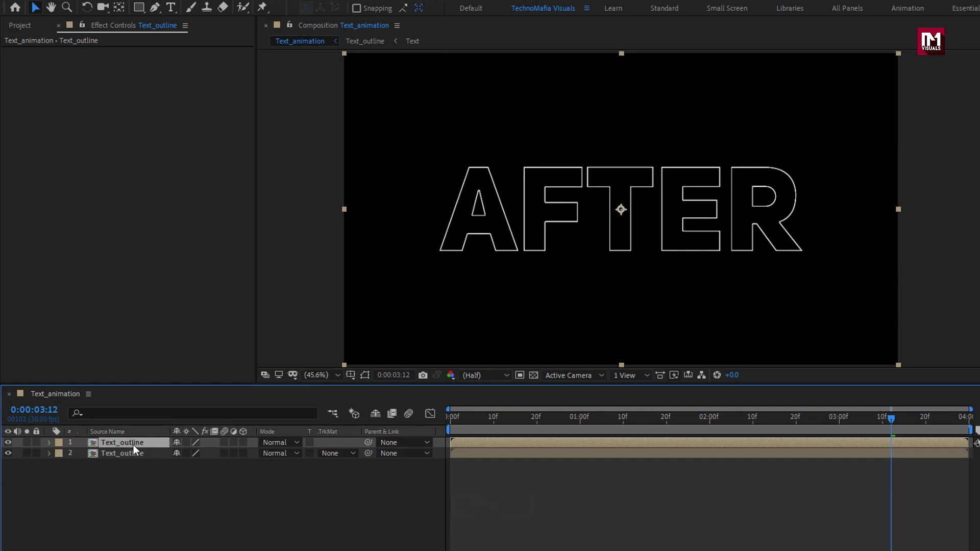
# Apply Set Channels to the top Text_outline copy with Red and Green sources set to Off
pyautogui.click(863, 42)
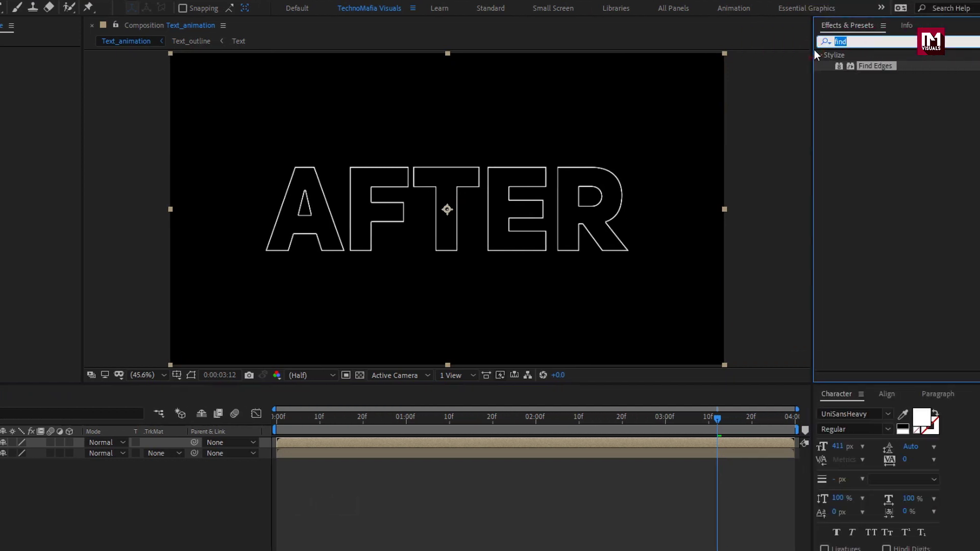
pyautogui.write('set')
pyautogui.click(879, 141)
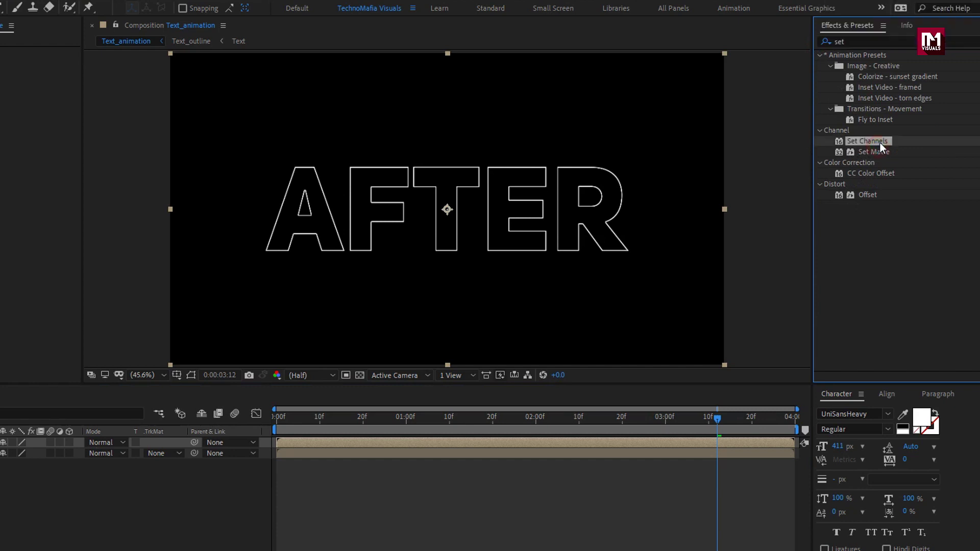
pyautogui.doubleClick(879, 142)
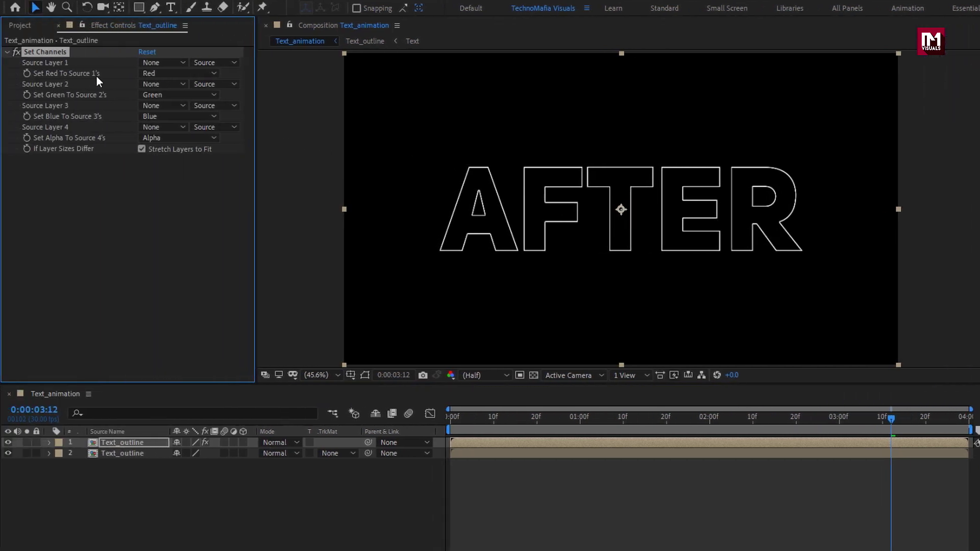
pyautogui.click(174, 74)
pyautogui.click(199, 212)
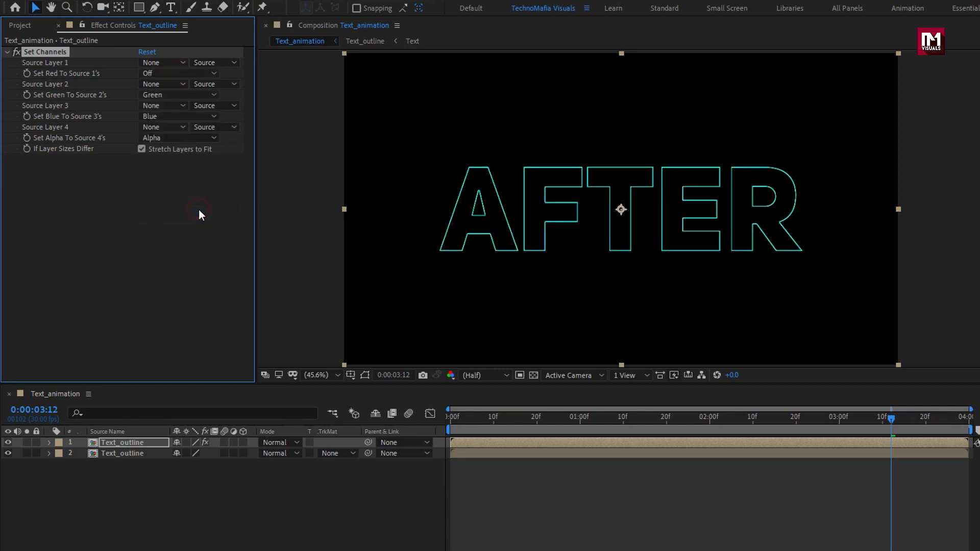
pyautogui.click(190, 96)
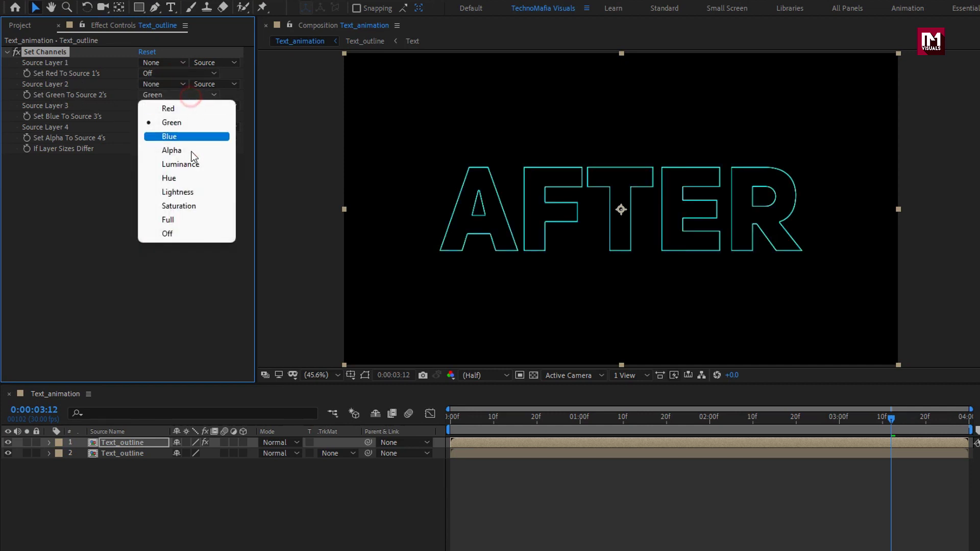
pyautogui.click(191, 234)
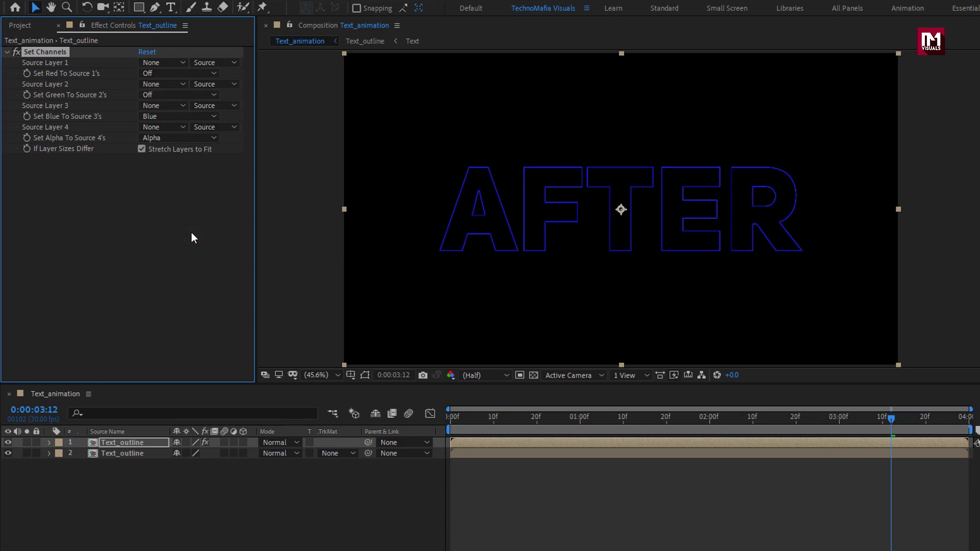
pyautogui.moveTo(459, 417); pyautogui.dragTo(635, 420)
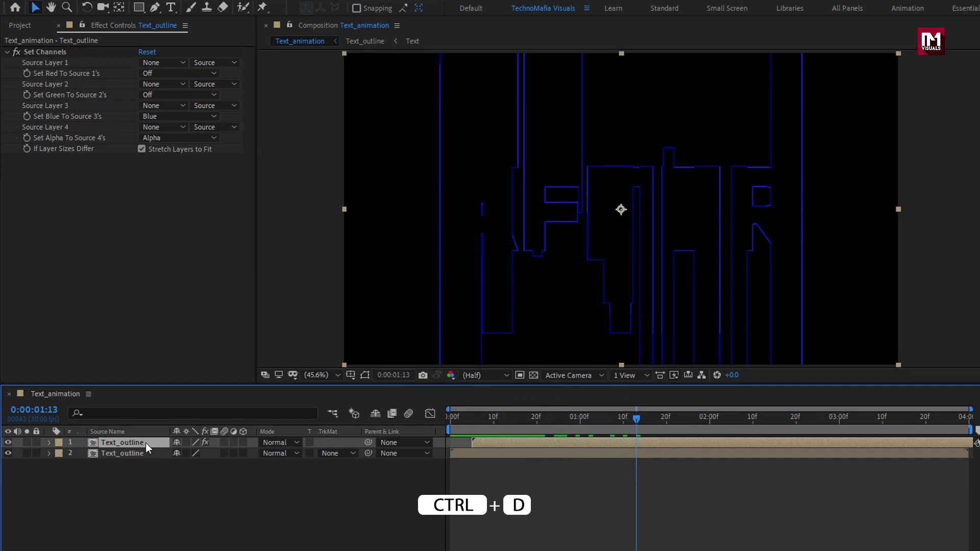
# Duplicate the Text_outline layer and shift the copy to start about 10 frames in
pyautogui.hotkey('ctrl', 'd')
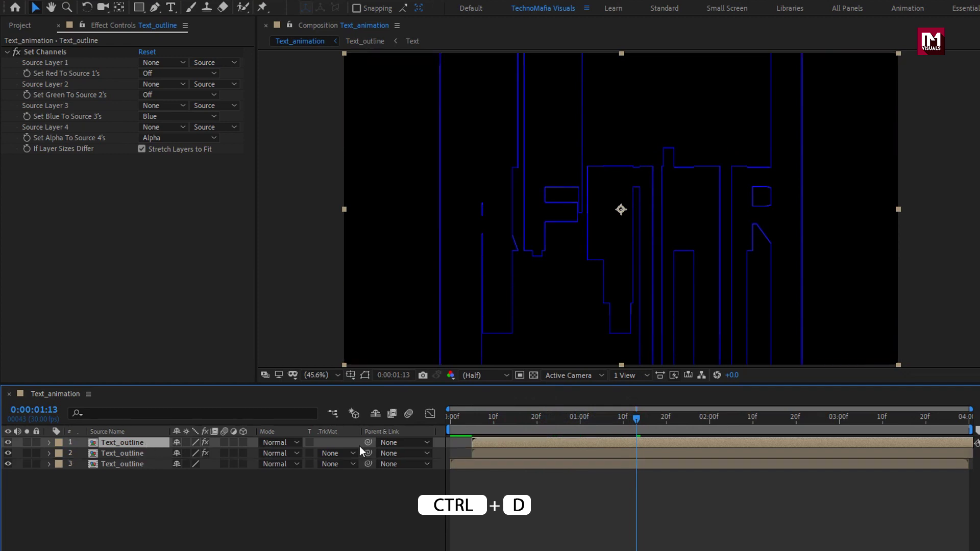
pyautogui.click(493, 427)
pyautogui.moveTo(481, 444); pyautogui.dragTo(583, 423)
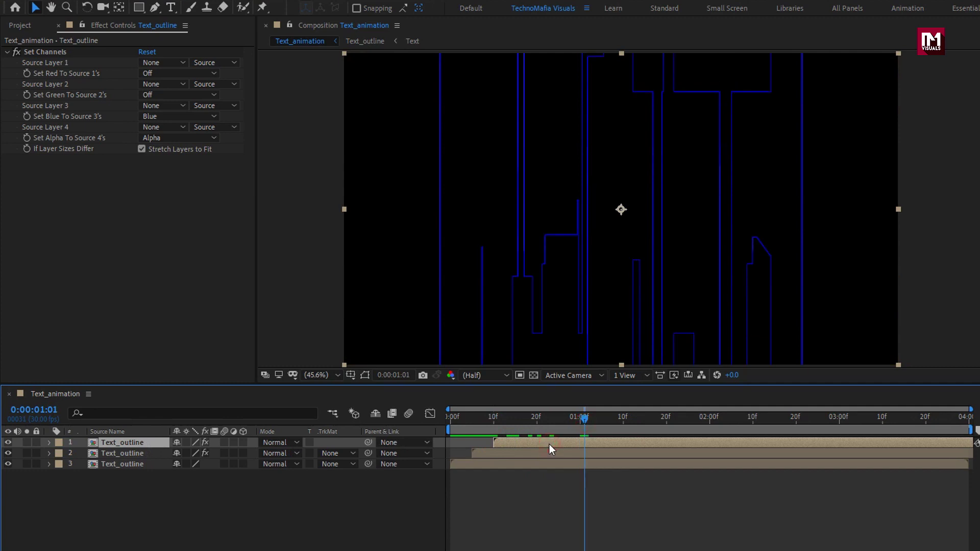
# In Set Channels, set Green to Green and Blue to Off so only green shows
pyautogui.click(161, 94)
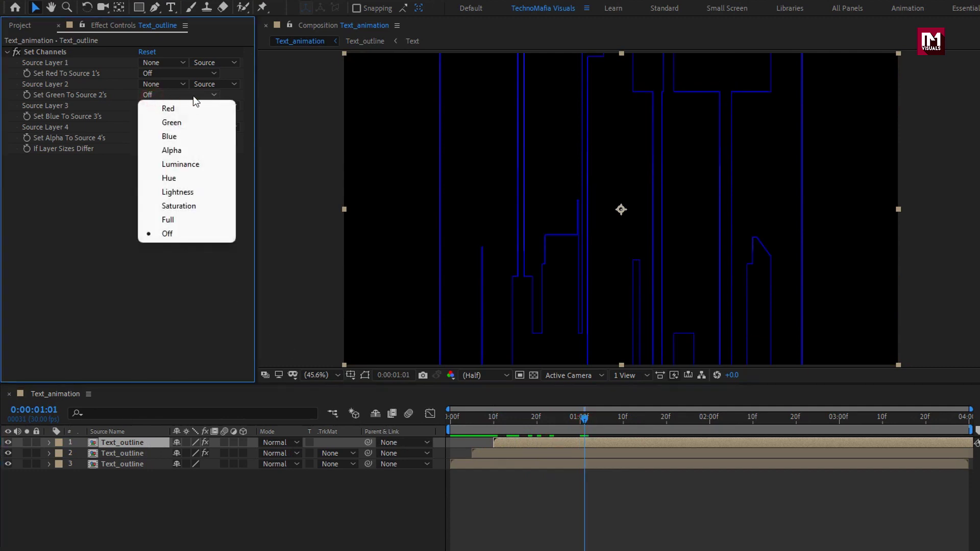
pyautogui.click(192, 123)
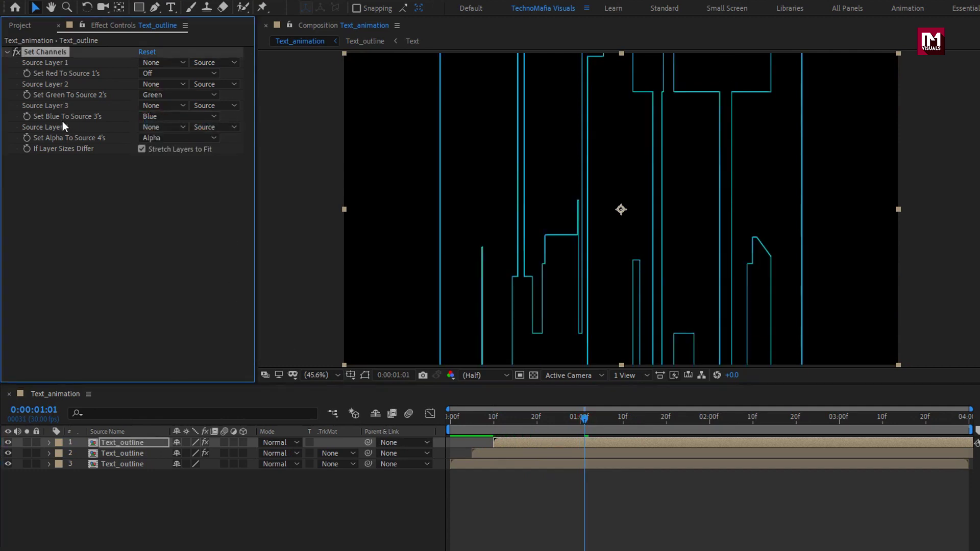
pyautogui.click(189, 118)
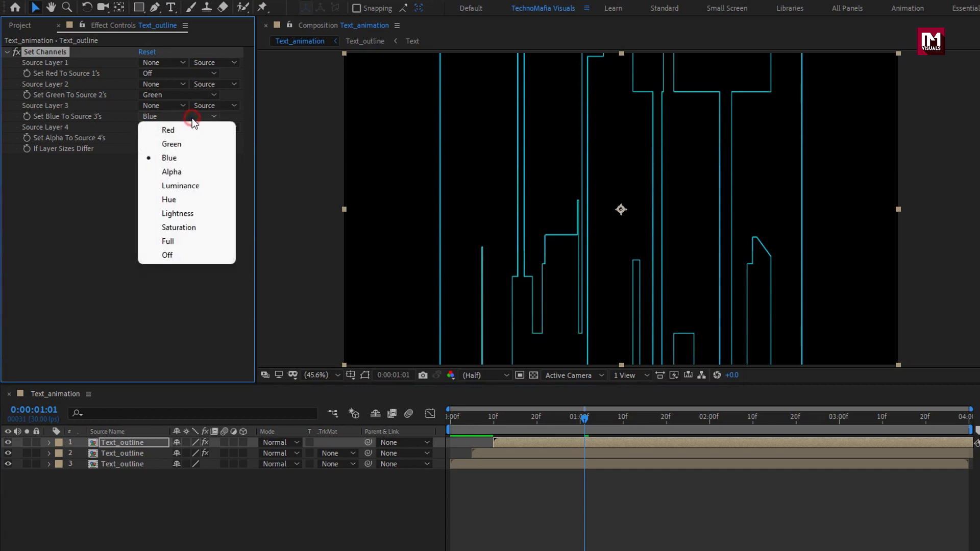
pyautogui.click(186, 254)
# Duplicate the green outline copy and delay the new copy's start a few frames
pyautogui.click(146, 442)
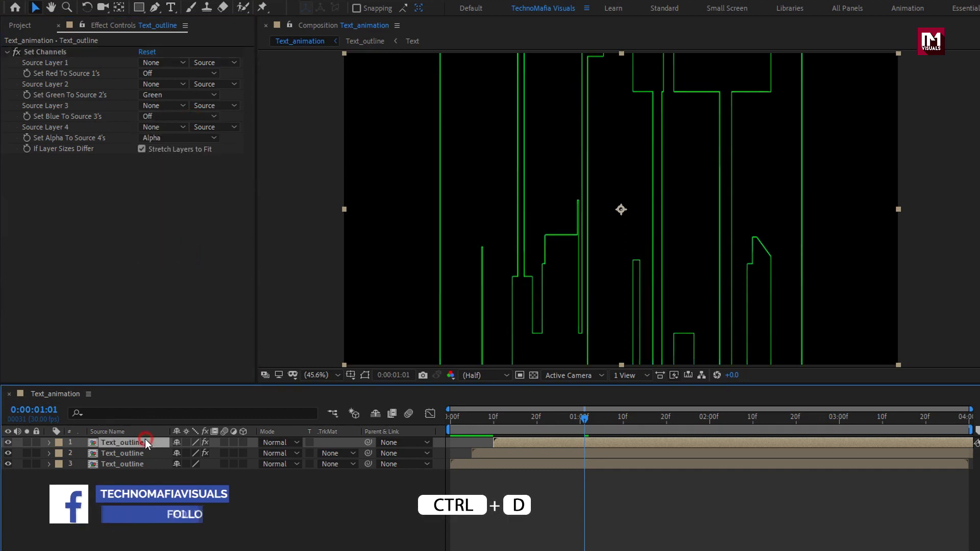
pyautogui.hotkey('ctrl', 'd')
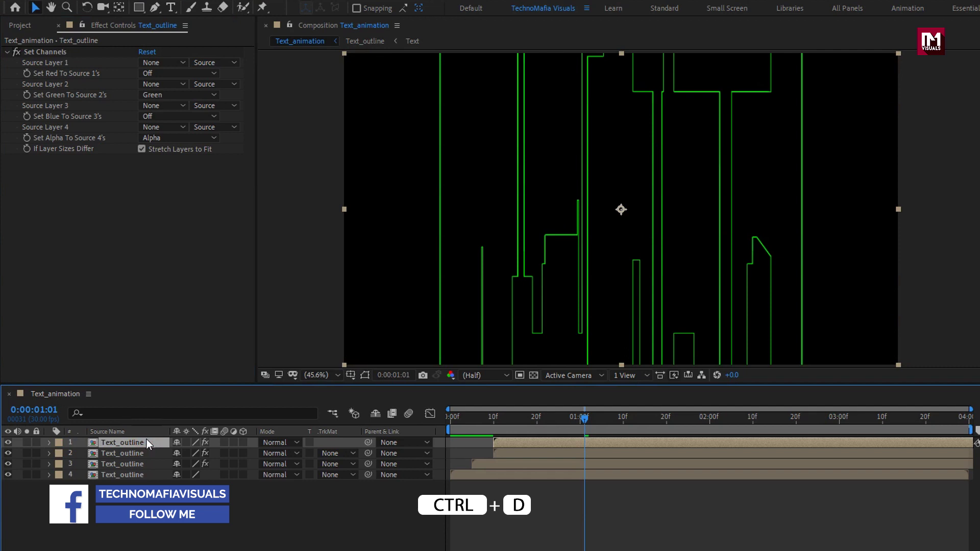
pyautogui.moveTo(510, 422); pyautogui.dragTo(580, 420)
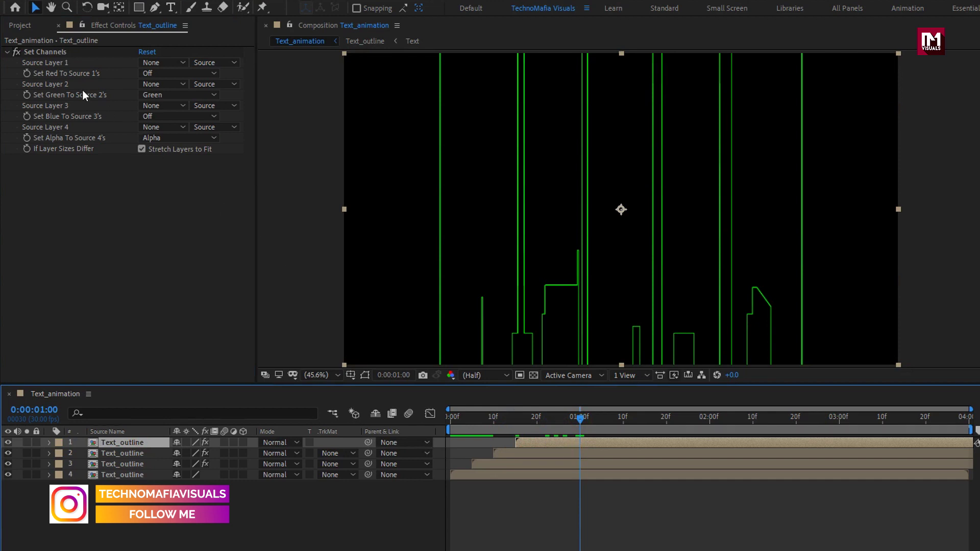
# In Set Channels, set Red to Red and Green to Off, then preview around 1 second
pyautogui.click(173, 76)
pyautogui.click(187, 87)
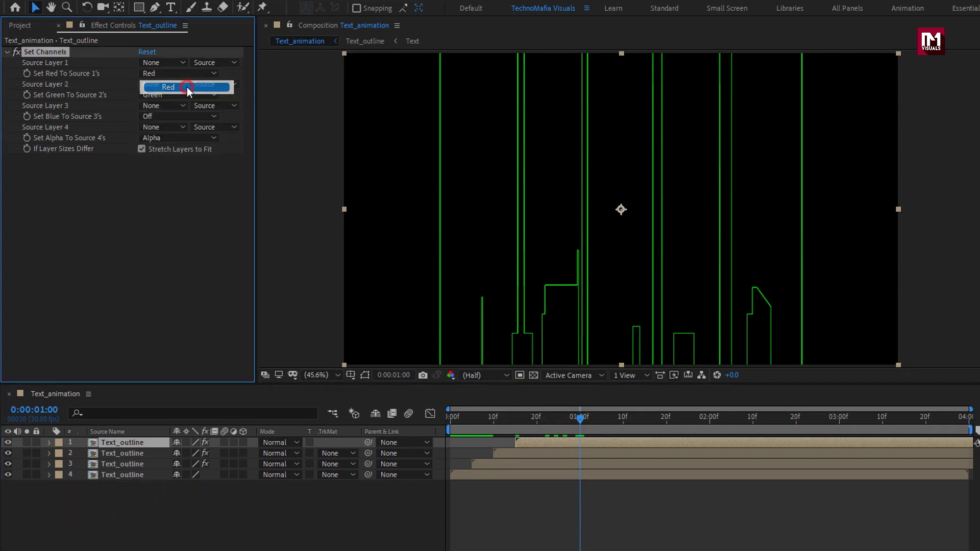
pyautogui.click(176, 95)
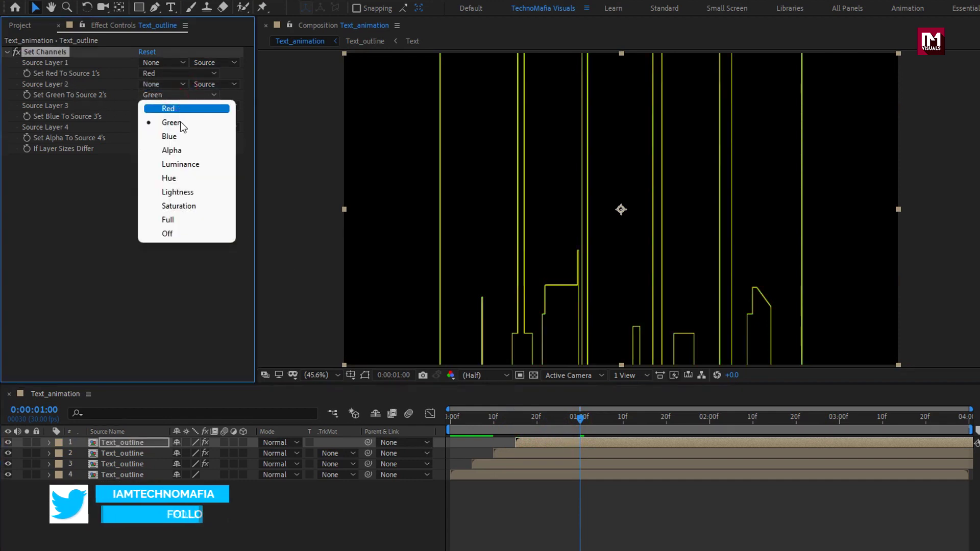
pyautogui.click(191, 232)
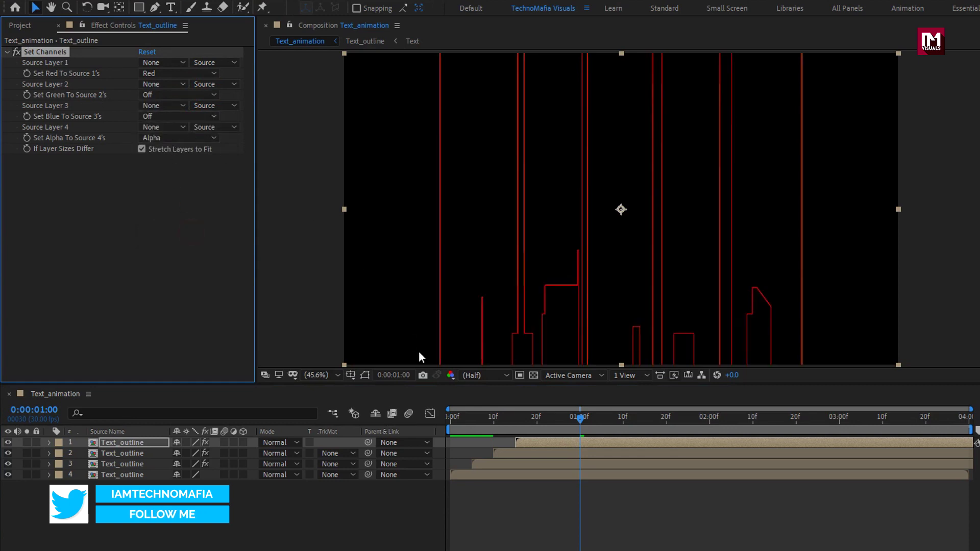
pyautogui.moveTo(485, 419); pyautogui.dragTo(632, 418)
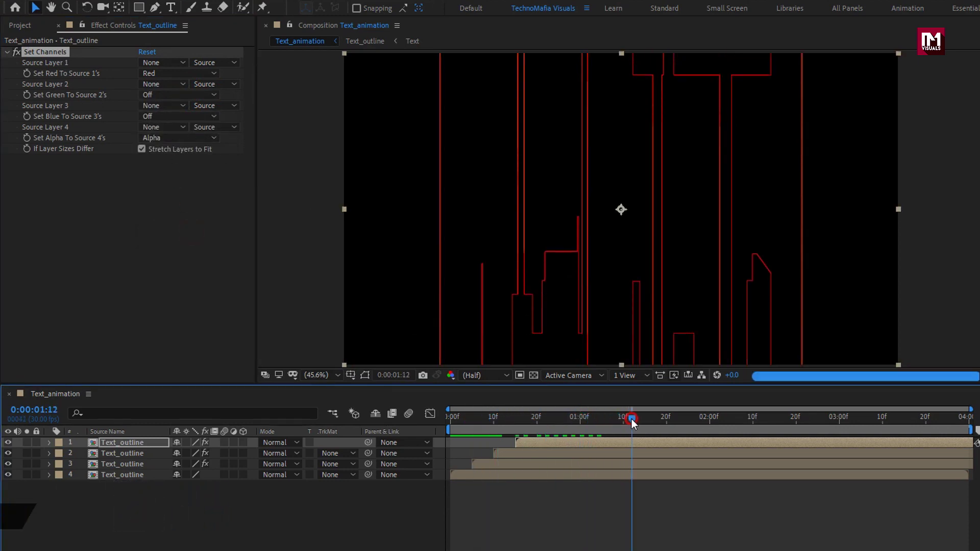
# Set layers 1 and 2 to Add blending, then enable 3D on all four Text_outline layers
pyautogui.click(145, 443)
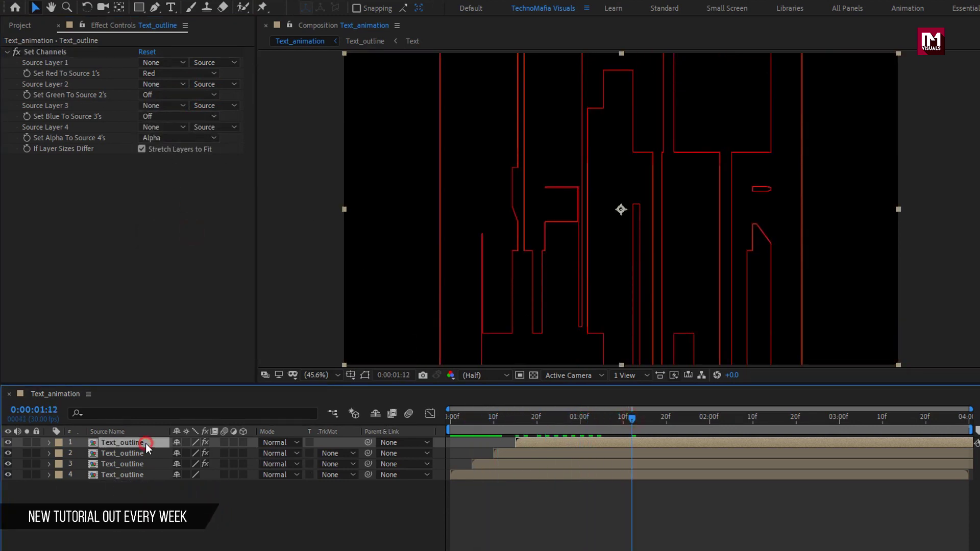
pyautogui.click(270, 444)
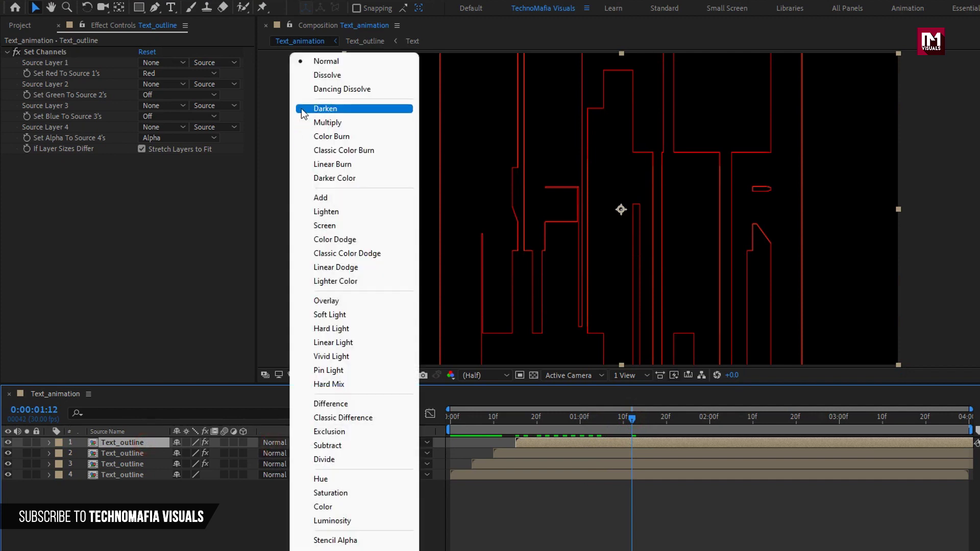
pyautogui.click(322, 198)
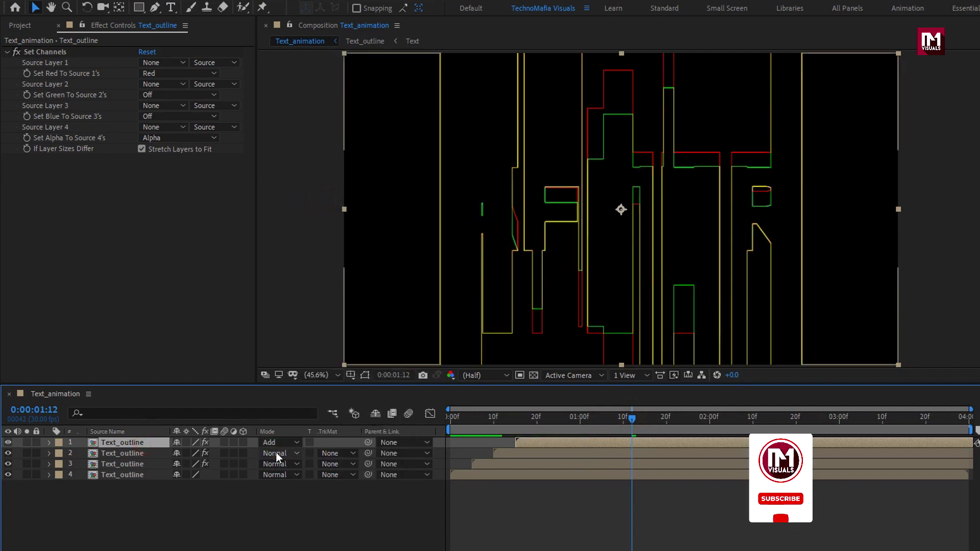
pyautogui.click(276, 452)
pyautogui.click(330, 201)
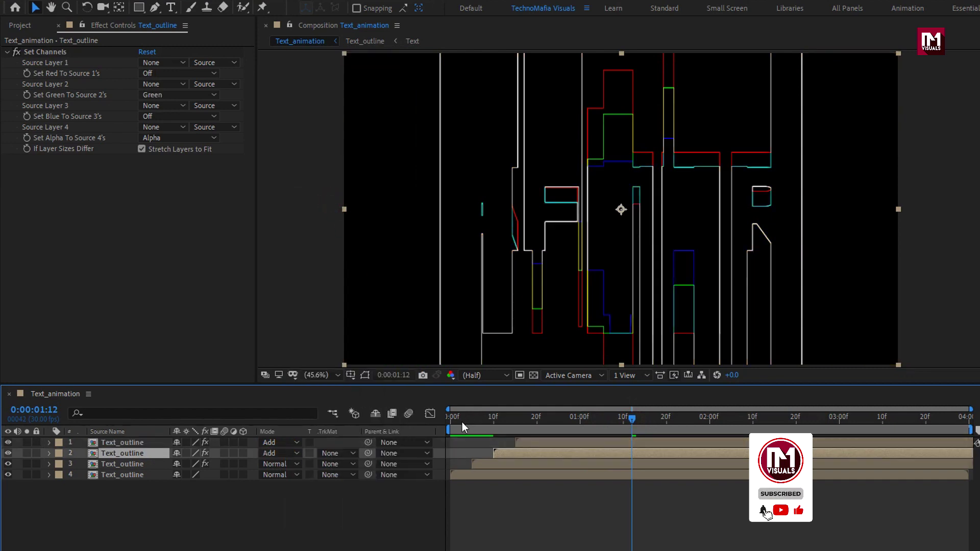
pyautogui.moveTo(462, 422); pyautogui.dragTo(670, 424)
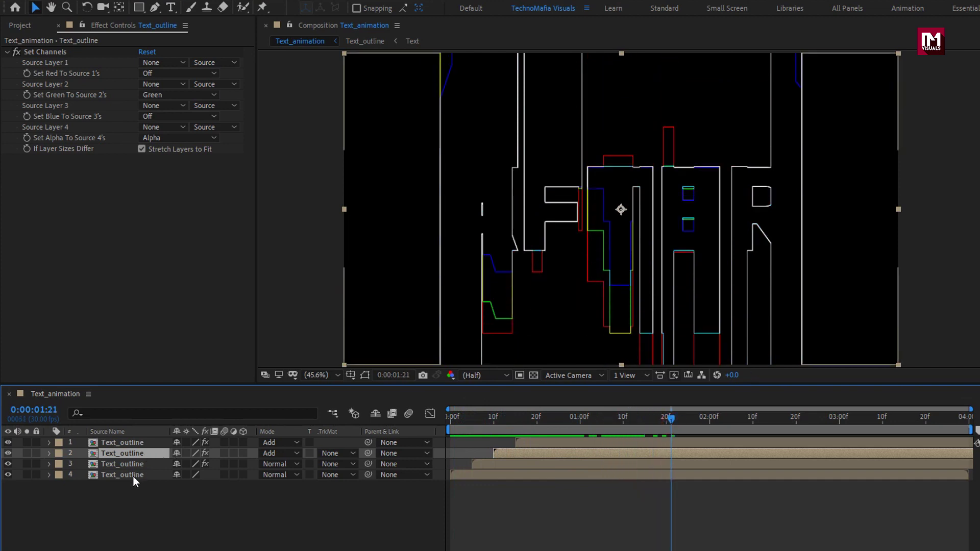
pyautogui.moveTo(245, 473); pyautogui.dragTo(243, 450)
# Add a new camera, Camera 1, with the default camera settings
pyautogui.rightClick(244, 510)
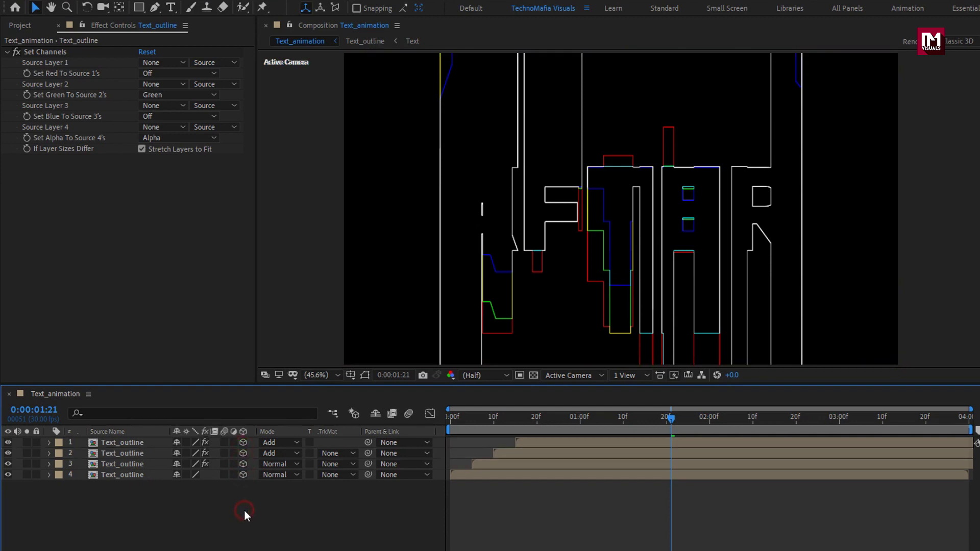
pyautogui.moveTo(359, 368)
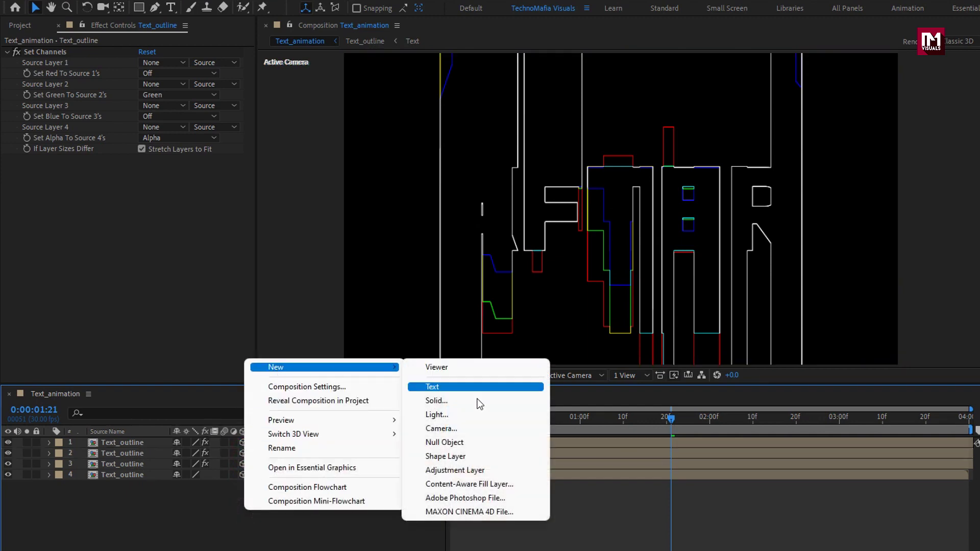
pyautogui.click(473, 424)
pyautogui.click(613, 433)
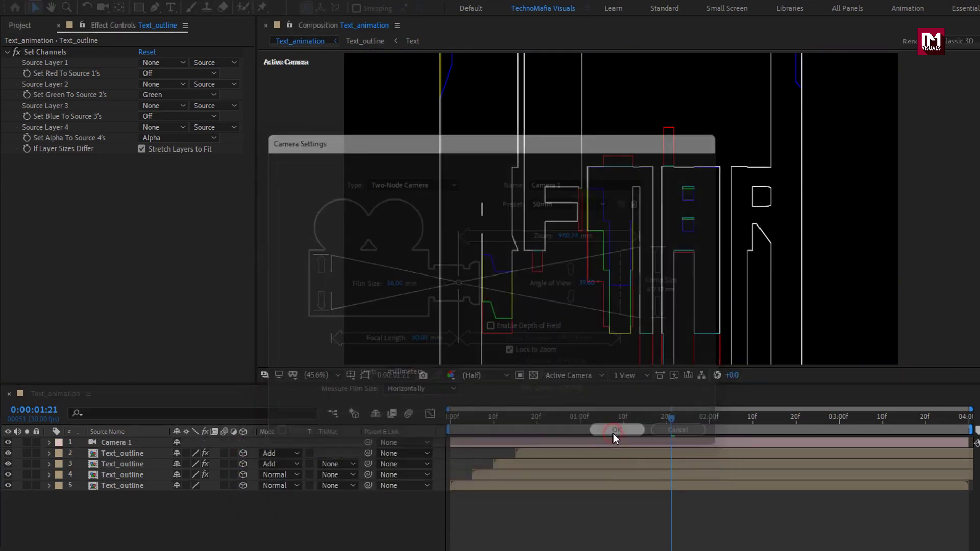
# Add a Null Object and make it a 3D layer
pyautogui.rightClick(332, 457)
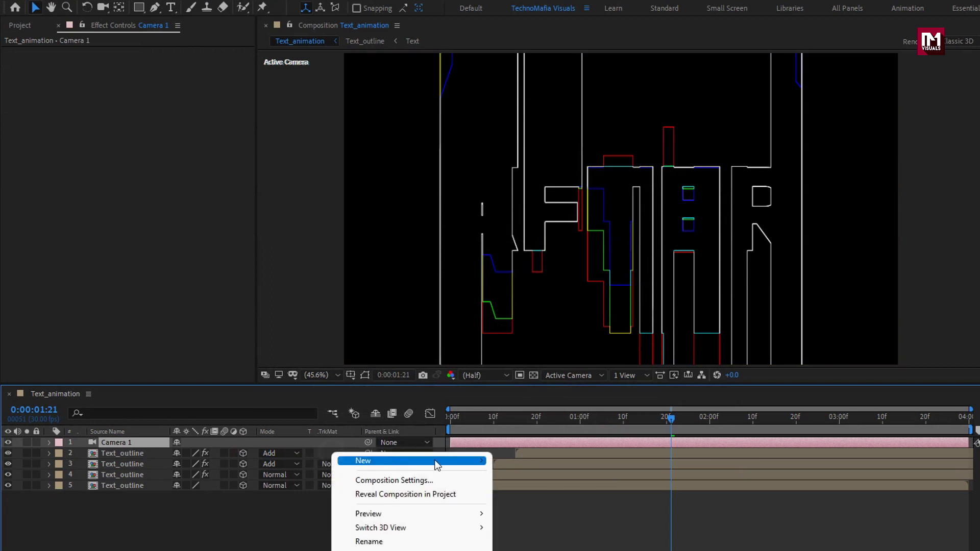
pyautogui.moveTo(435, 461)
pyautogui.click(532, 535)
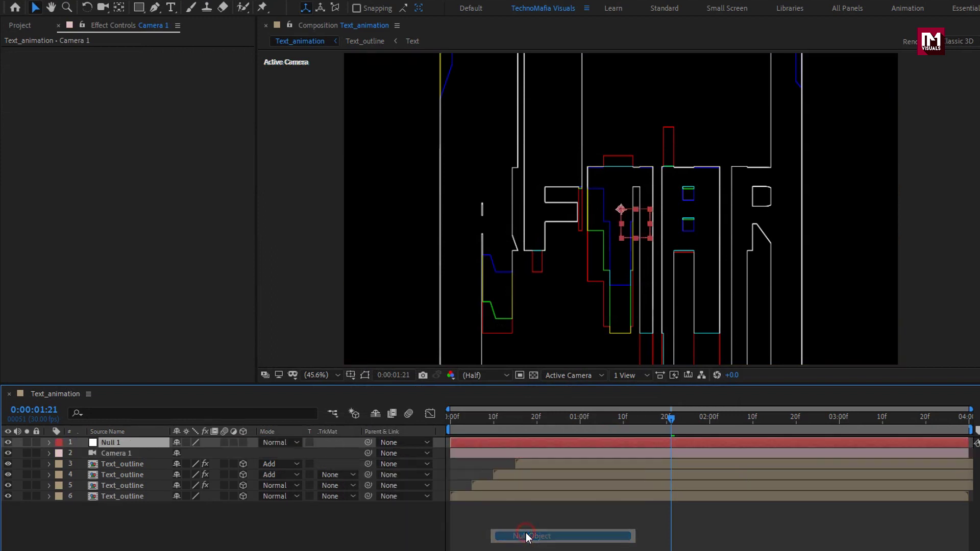
pyautogui.click(243, 442)
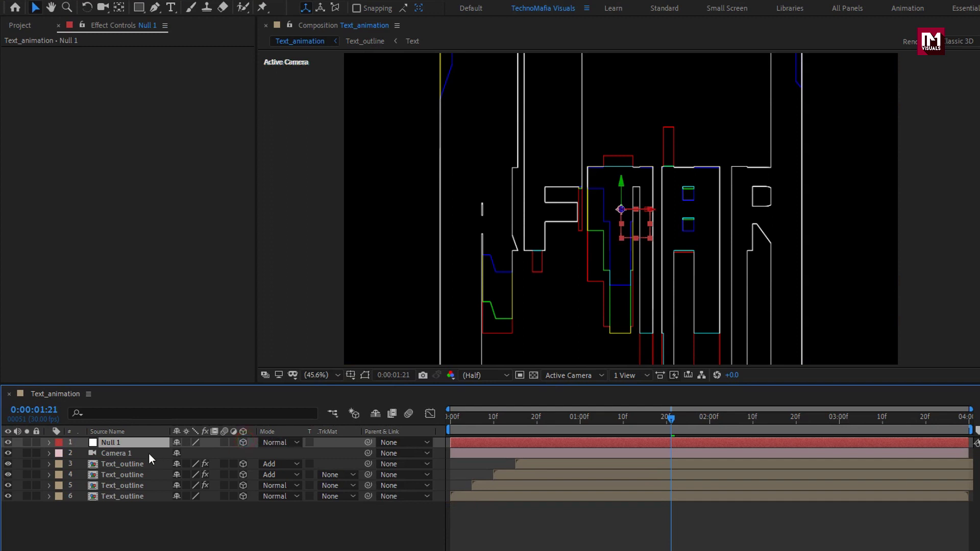
# Parent Camera 1 to Null 1 and select the null
pyautogui.click(135, 452)
pyautogui.click(412, 455)
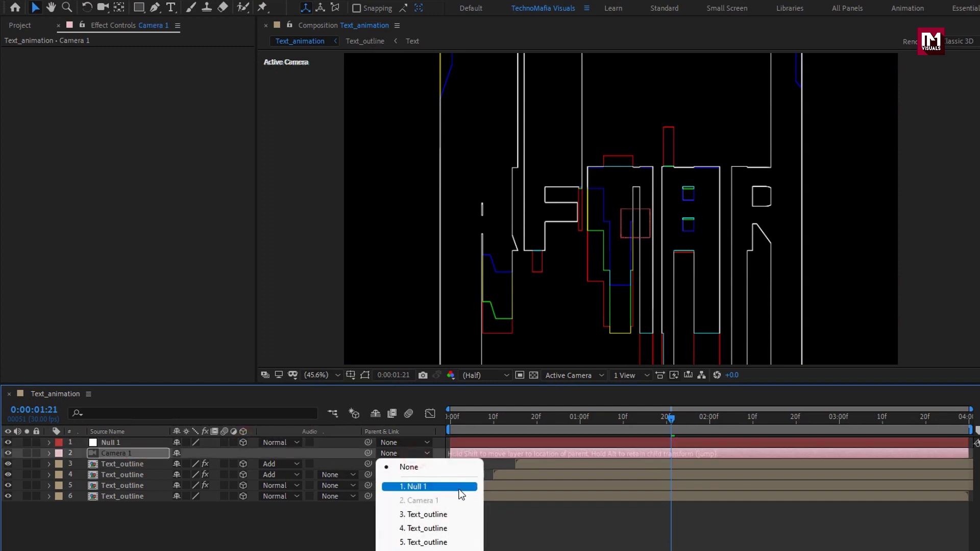
pyautogui.click(418, 486)
pyautogui.click(136, 442)
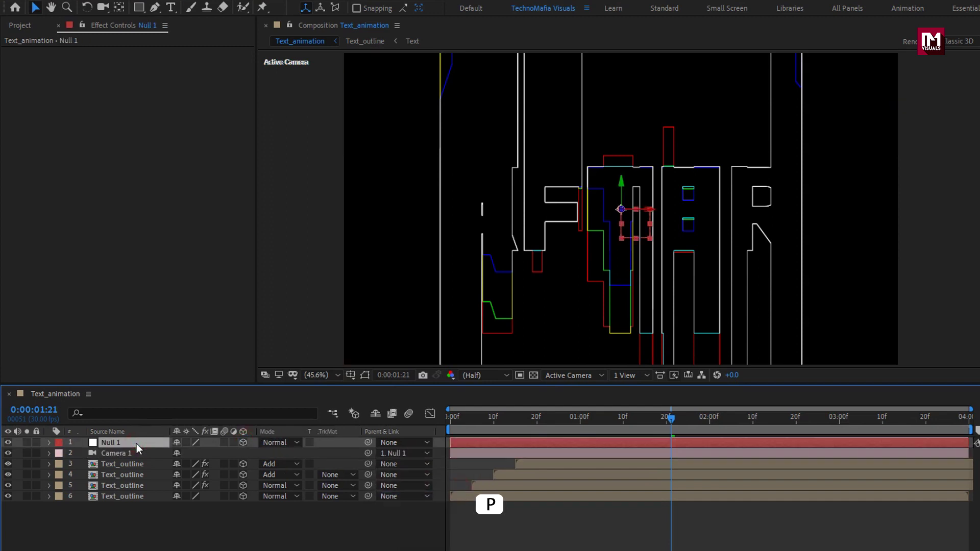
# Keyframe Null 1's Position at the end and set its Z to 1165 at 0:00
pyautogui.press('p')
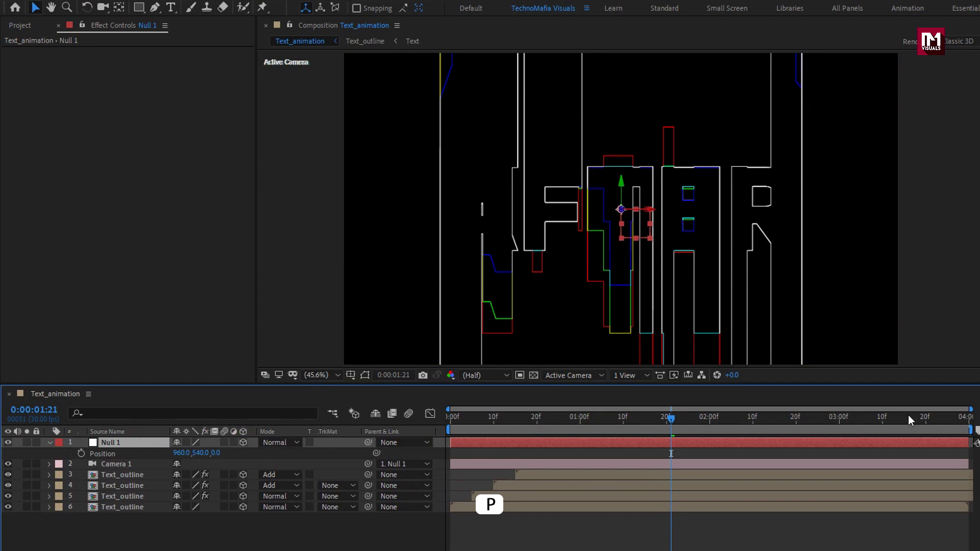
pyautogui.moveTo(930, 418); pyautogui.dragTo(964, 418)
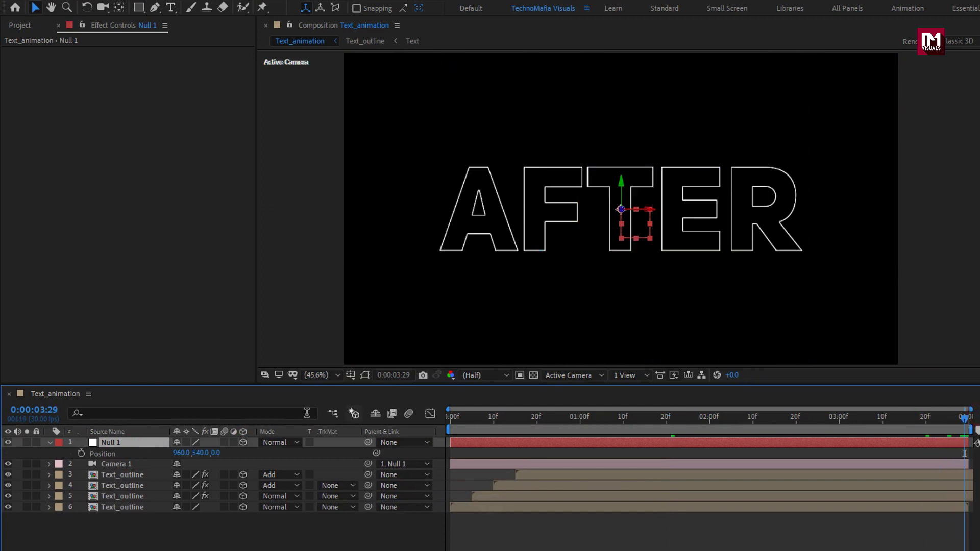
pyautogui.click(81, 453)
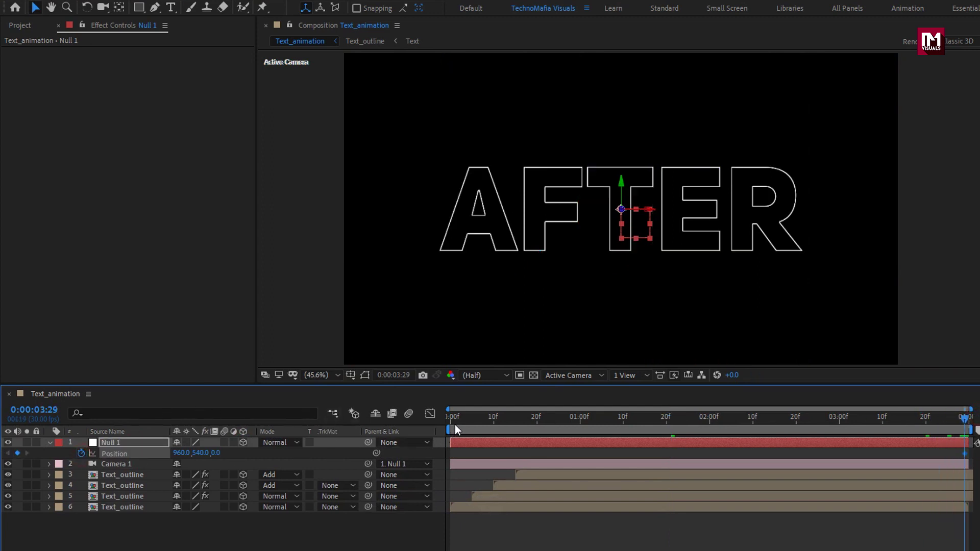
pyautogui.moveTo(454, 425); pyautogui.dragTo(440, 424)
pyautogui.moveTo(215, 452); pyautogui.dragTo(792, 453)
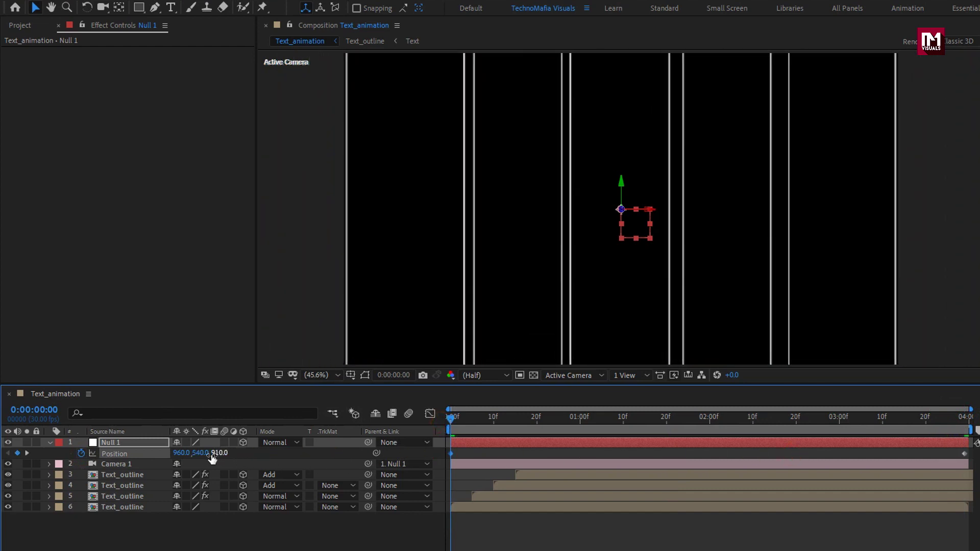
pyautogui.moveTo(223, 455); pyautogui.dragTo(376, 453)
pyautogui.moveTo(457, 427); pyautogui.dragTo(976, 427)
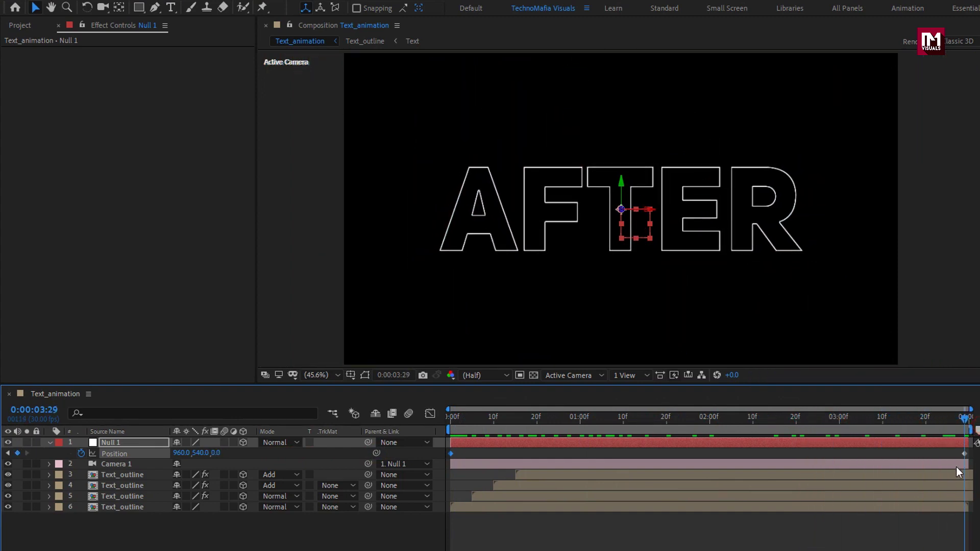
# Set Null 1's Z Position to -970 at the end and scrub to check the pull-back
pyautogui.moveTo(217, 453); pyautogui.dragTo(89, 451)
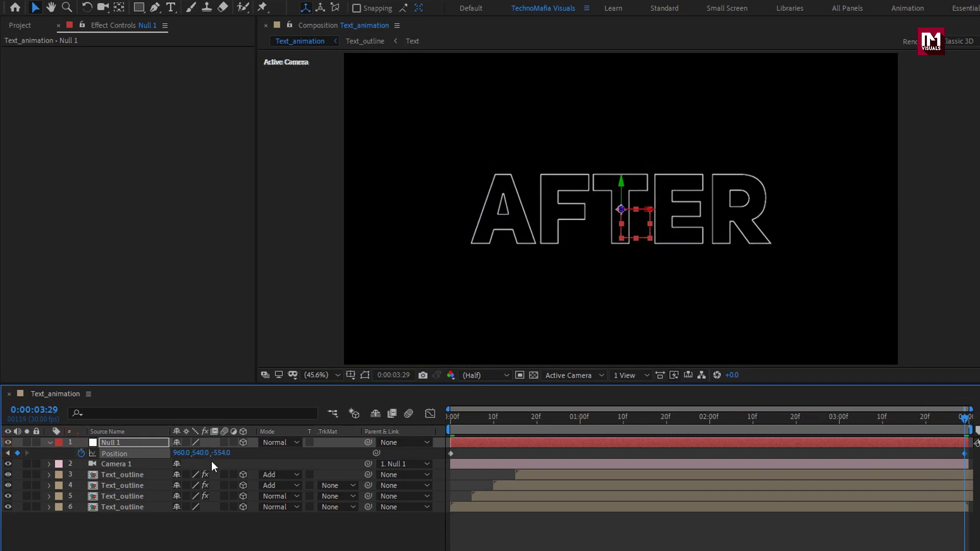
pyautogui.moveTo(221, 453); pyautogui.dragTo(12, 454)
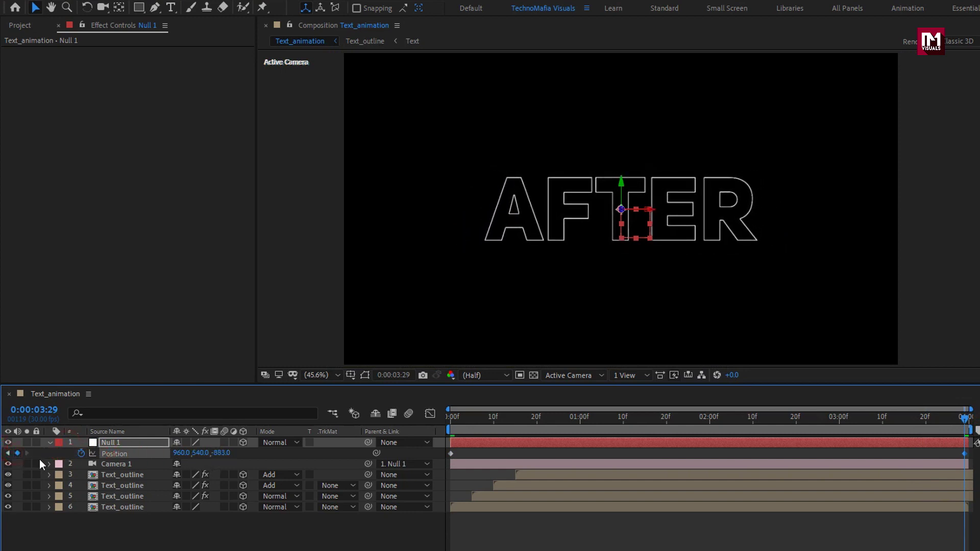
pyautogui.moveTo(215, 458); pyautogui.dragTo(160, 461)
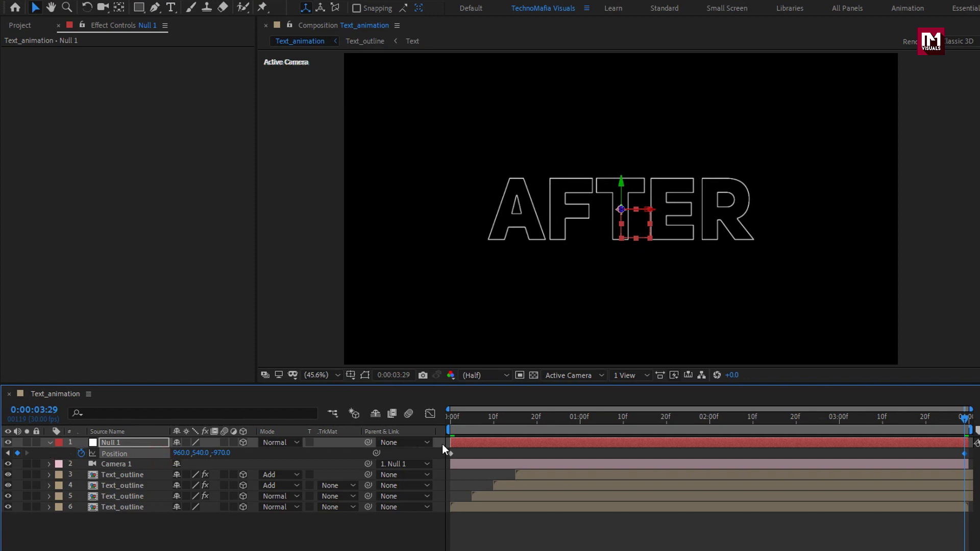
pyautogui.moveTo(451, 420); pyautogui.dragTo(770, 419)
pyautogui.moveTo(820, 419); pyautogui.dragTo(927, 419)
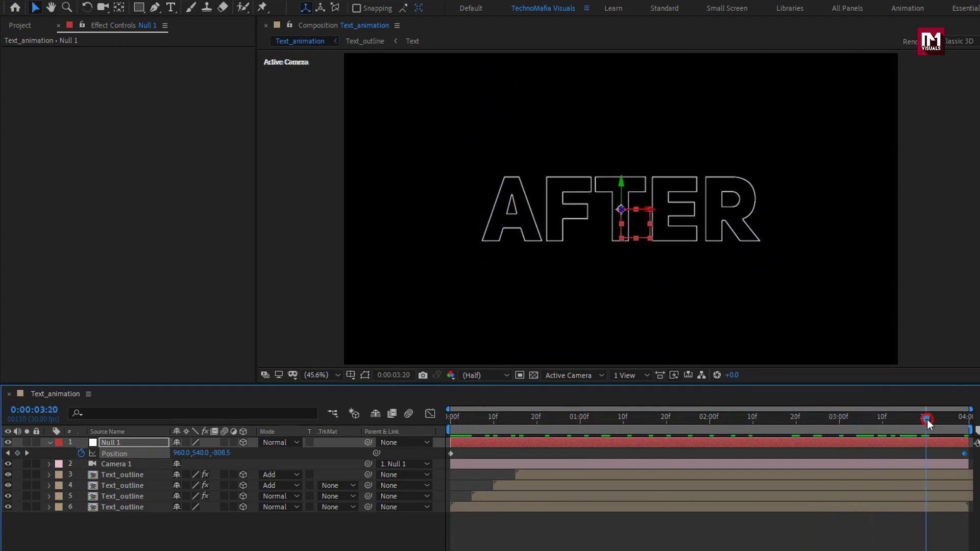
# Add a new adjustment layer on top of the composition
pyautogui.click(49, 442)
pyautogui.click(158, 513)
pyautogui.rightClick(158, 513)
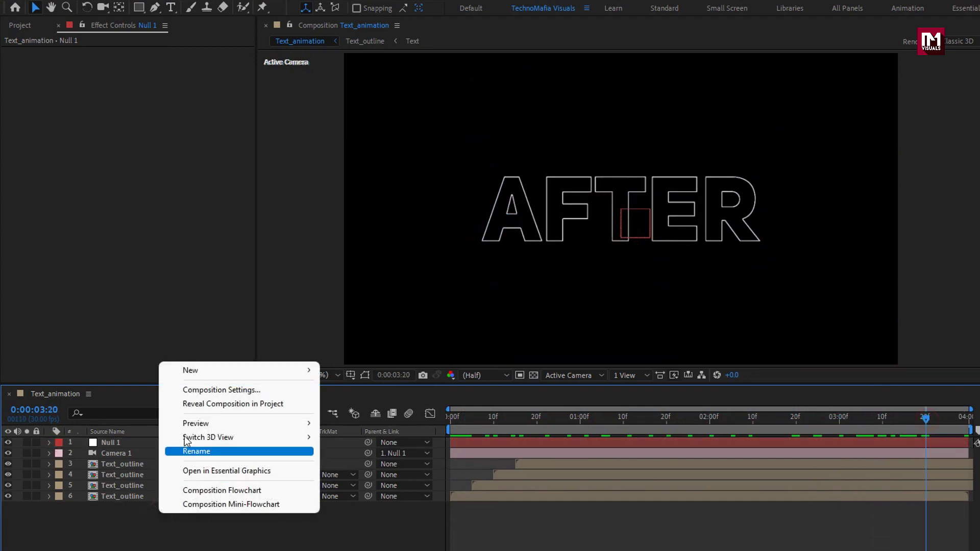
pyautogui.moveTo(208, 372)
pyautogui.click(391, 468)
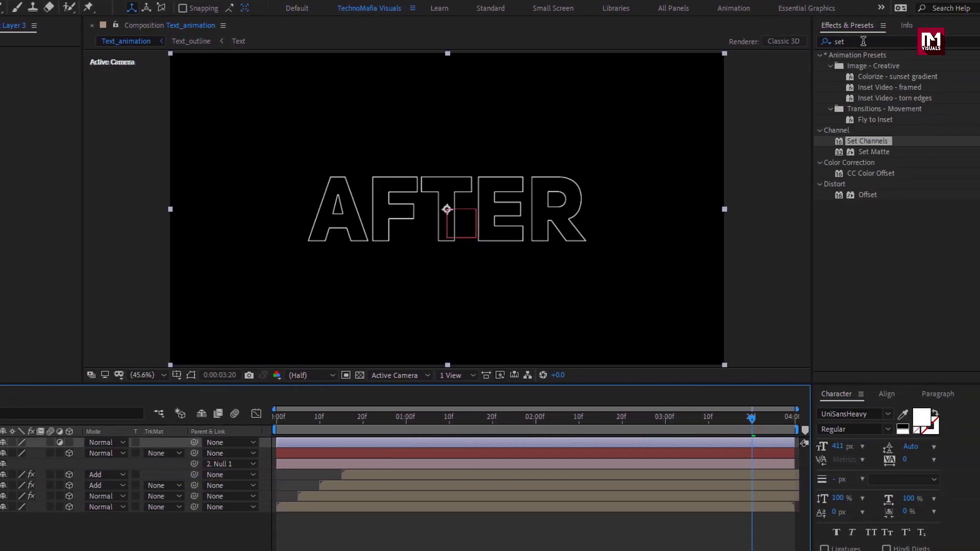
# Search for Glow in Effects & Presets and apply it to the adjustment layer
pyautogui.moveTo(863, 41); pyautogui.dragTo(804, 45)
pyautogui.write('glow')
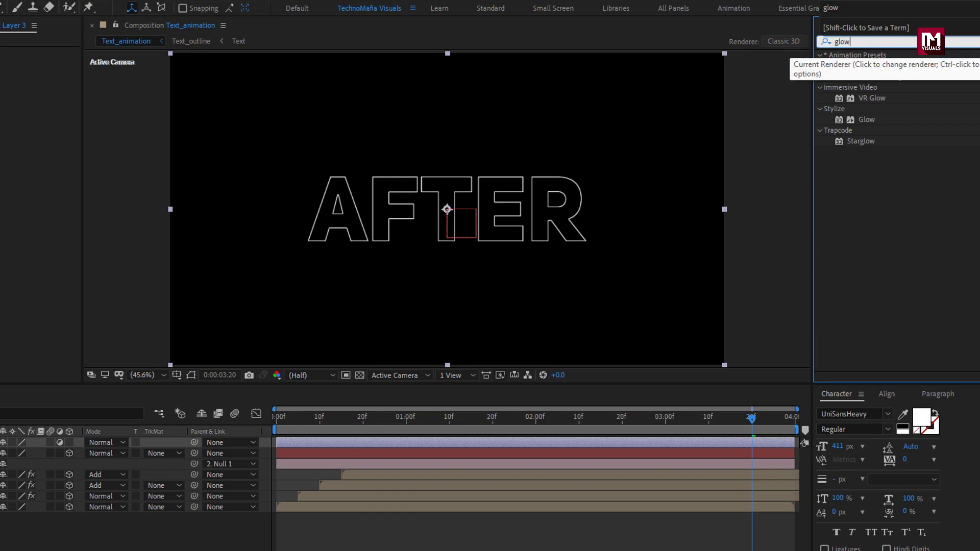
pyautogui.doubleClick(871, 123)
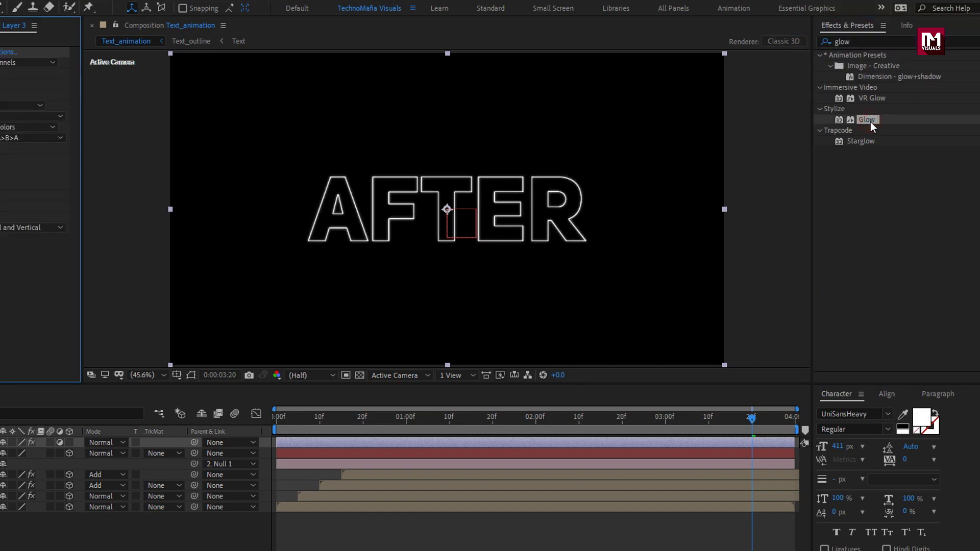
pyautogui.moveTo(622, 427); pyautogui.dragTo(465, 421)
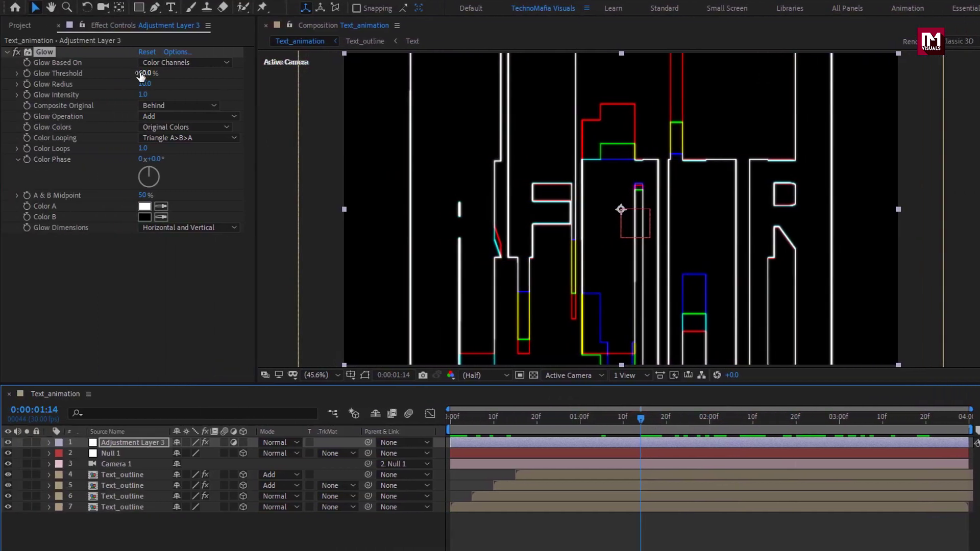
# Set Glow Threshold to 50%, Radius to 50 and Intensity to 2.0
pyautogui.click(36, 71)
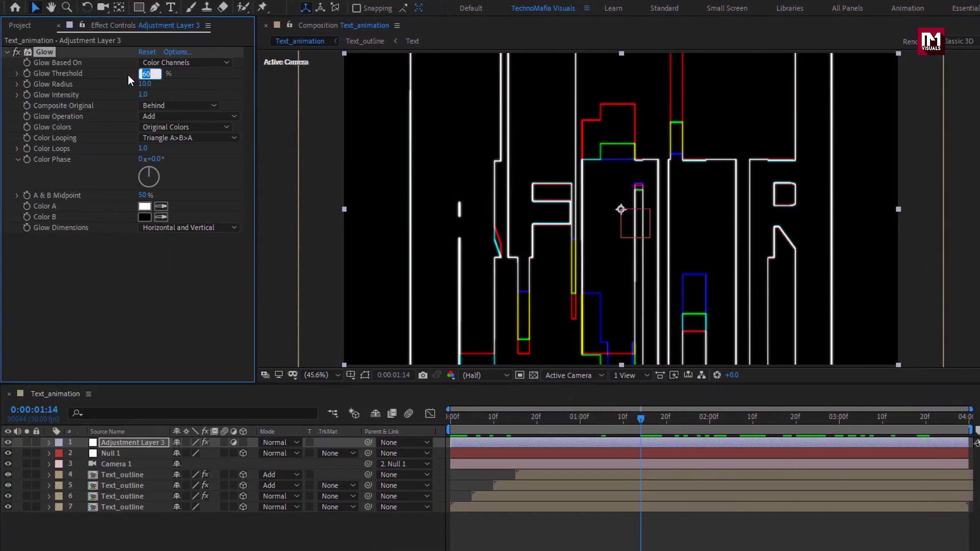
pyautogui.write('50')
pyautogui.press('Return')
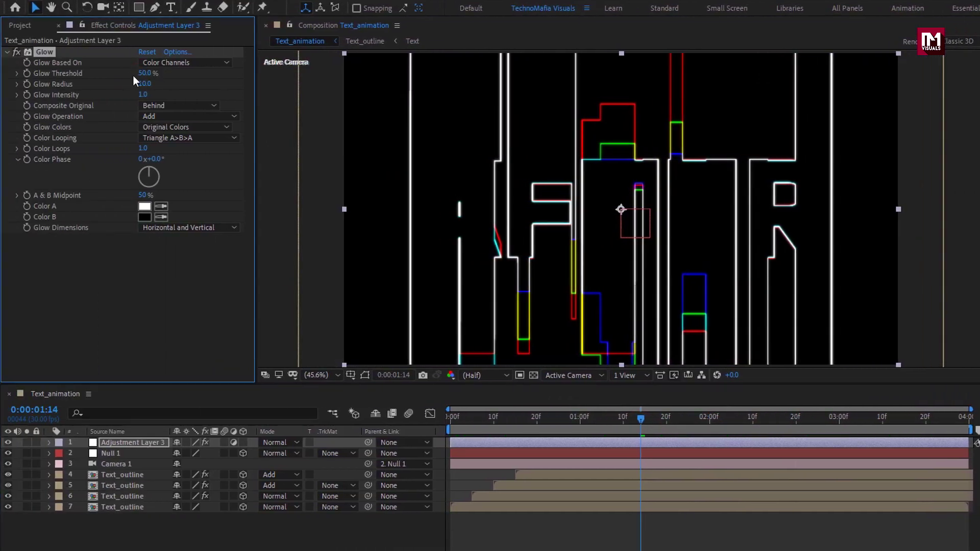
pyautogui.click(139, 86)
pyautogui.write('50')
pyautogui.press('Return')
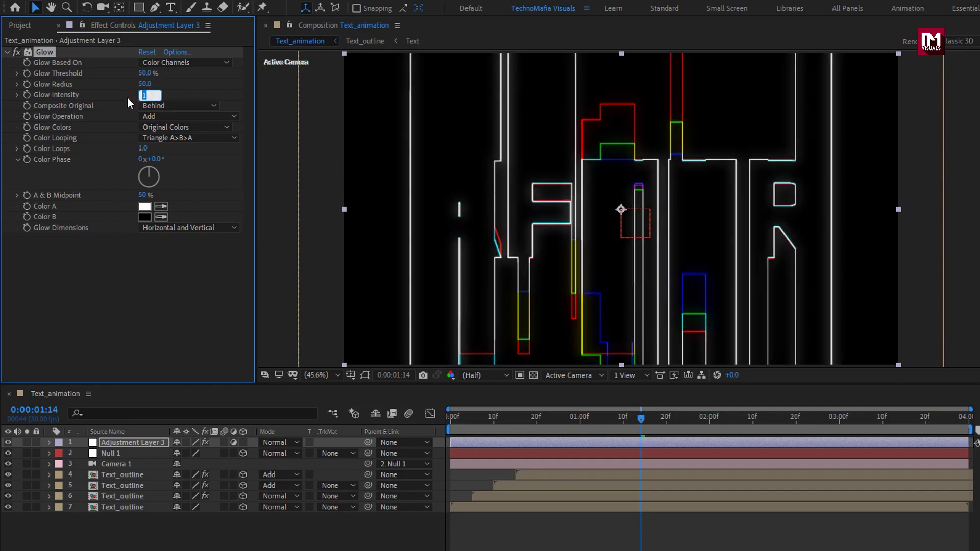
pyautogui.write('2')
pyautogui.press('Return')
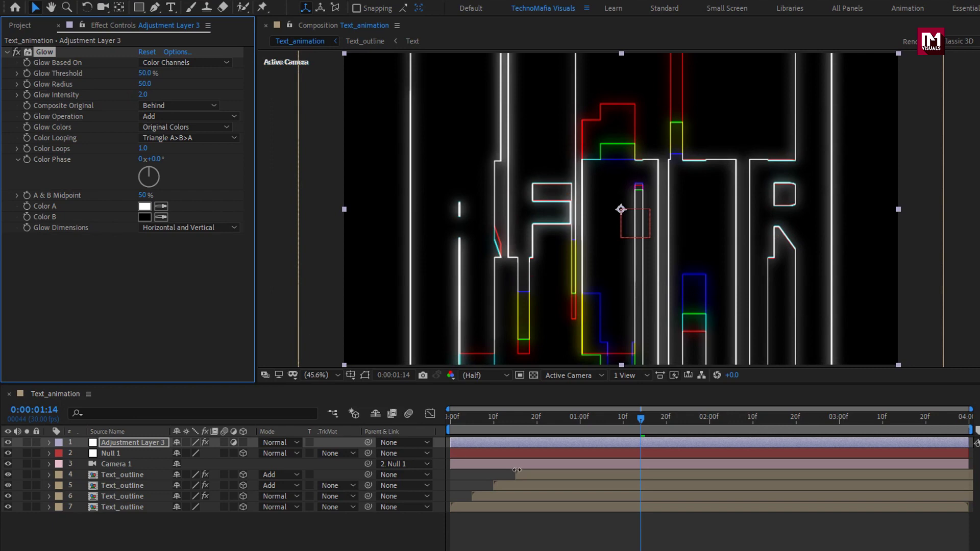
pyautogui.moveTo(470, 421); pyautogui.dragTo(711, 406)
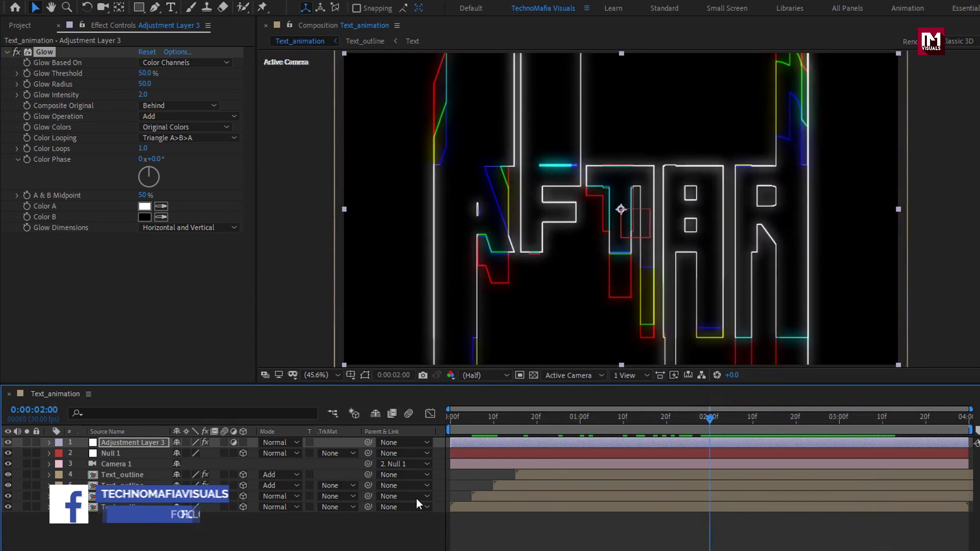
# Add a second adjustment layer on top of the composition
pyautogui.rightClick(200, 528)
pyautogui.moveTo(237, 390)
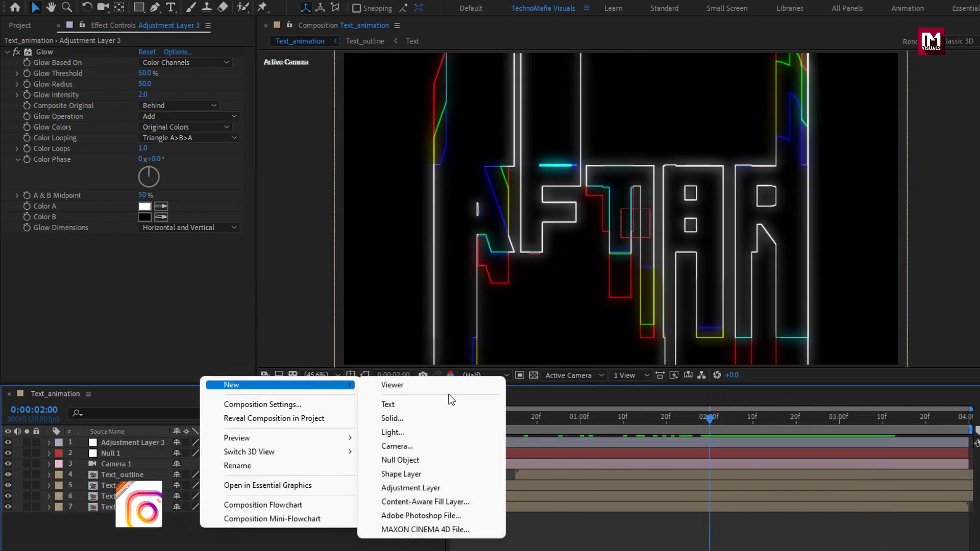
pyautogui.click(442, 488)
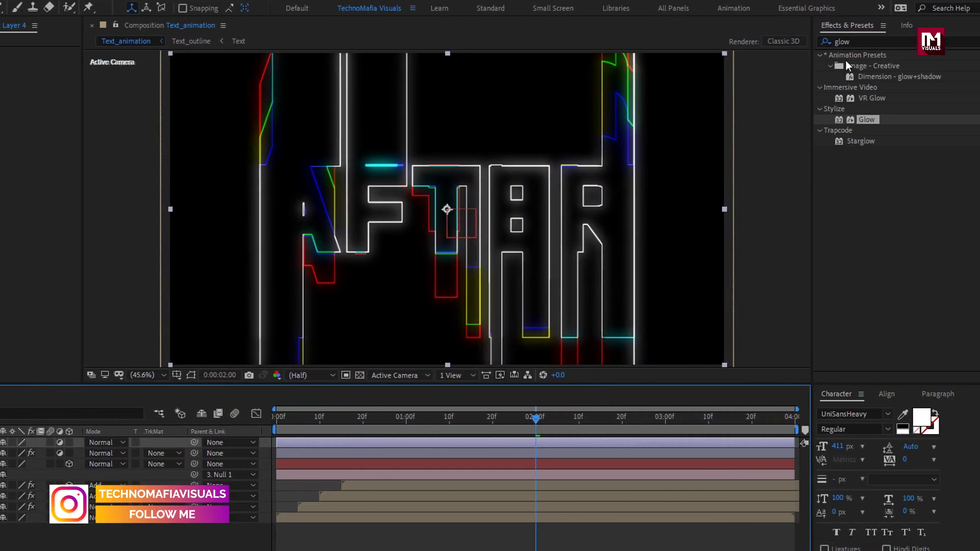
# Apply the Noise effect to it with Amount of Noise set to 6%
pyautogui.click(850, 40)
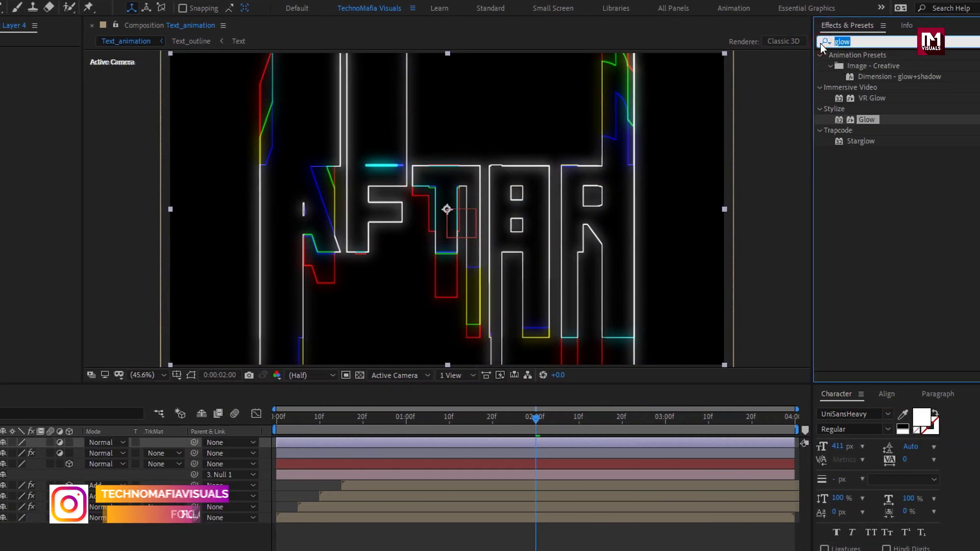
pyautogui.write('noise')
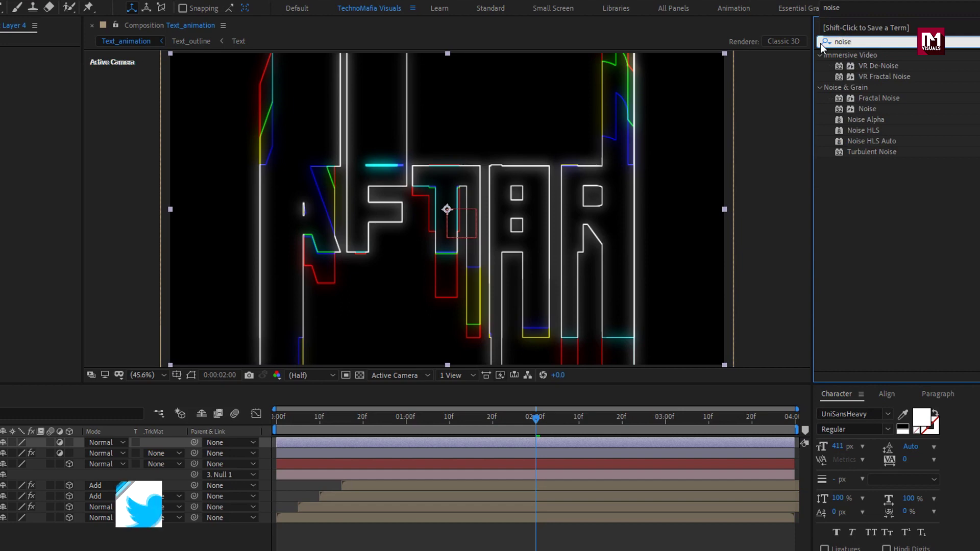
pyautogui.click(870, 109)
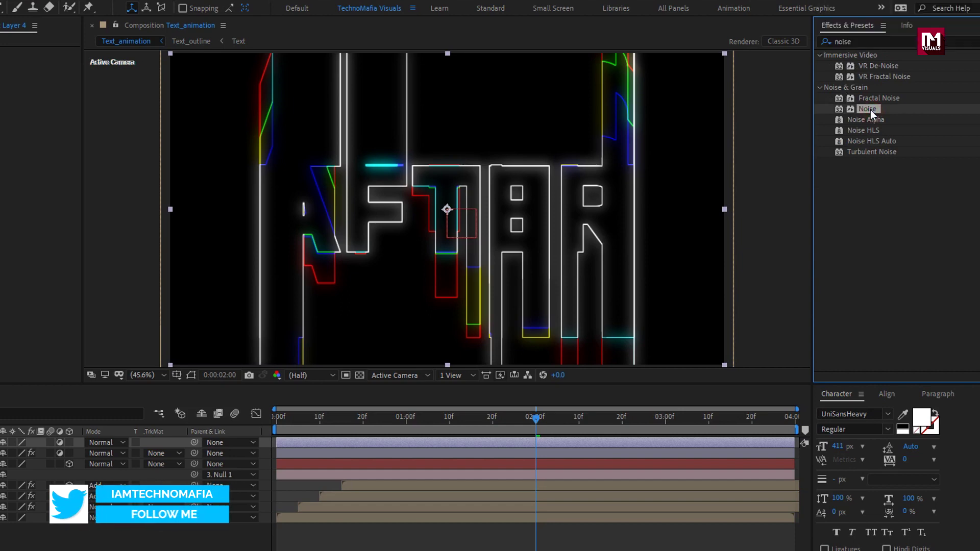
pyautogui.doubleClick(871, 109)
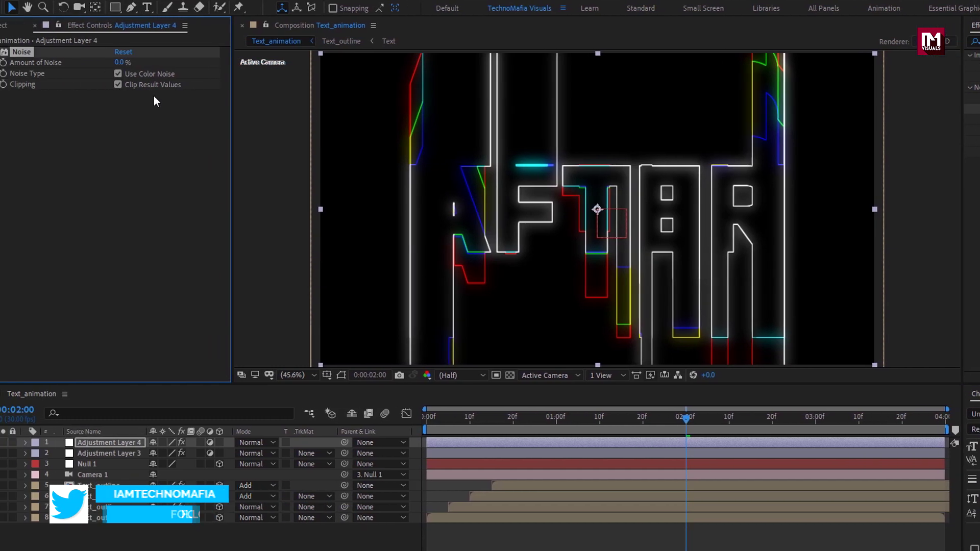
pyautogui.click(148, 63)
pyautogui.write('6')
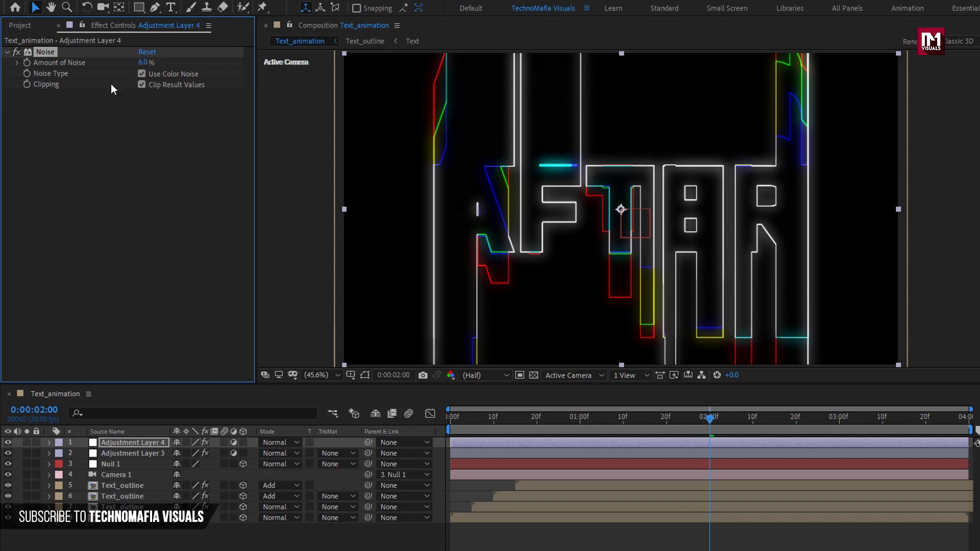
# Return to 0:00, set preview resolution to Full, and play the animation
pyautogui.moveTo(449, 419)
pyautogui.mouseDown()
pyautogui.moveTo(494, 419)
pyautogui.moveTo(449, 419)
pyautogui.mouseUp()
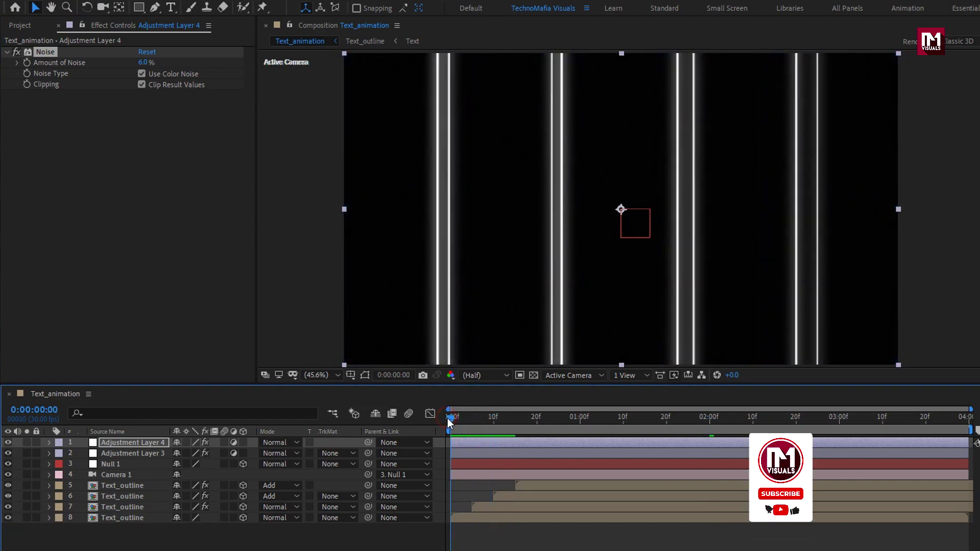
pyautogui.click(467, 375)
pyautogui.click(473, 393)
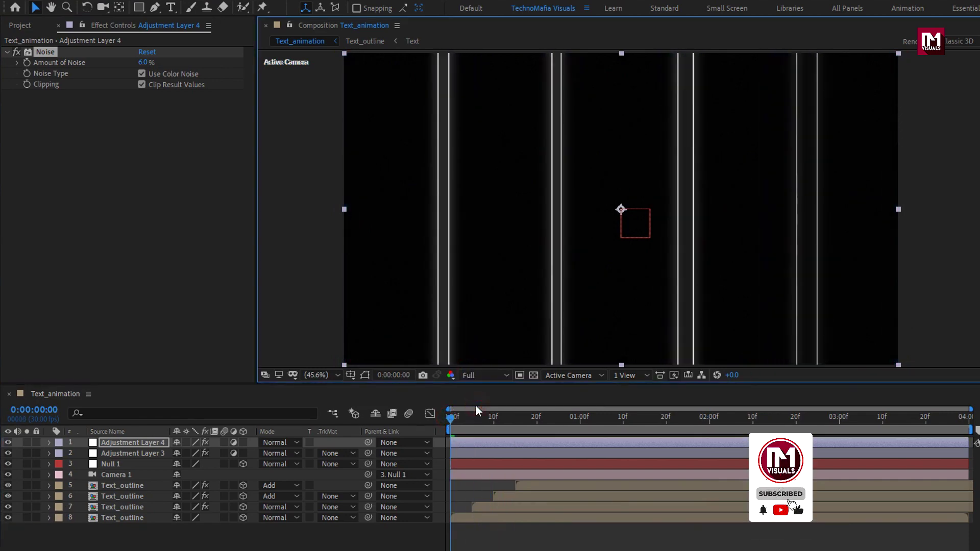
pyautogui.press('space')
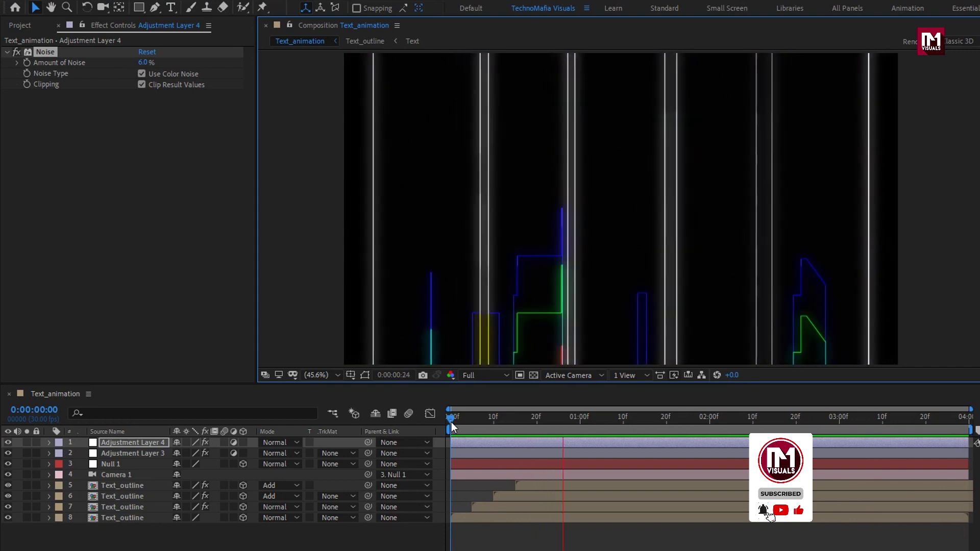